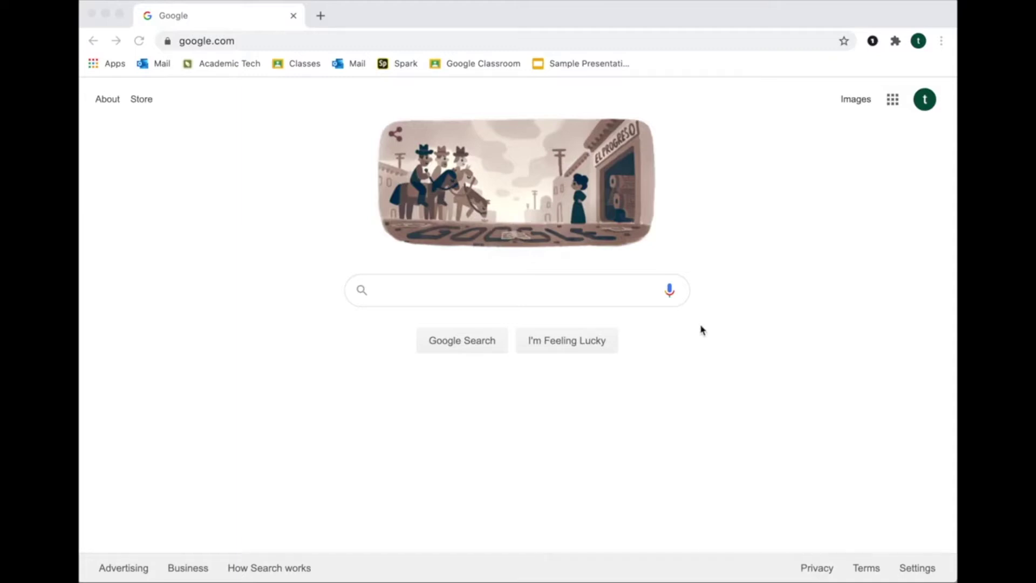
- Reach the Chrome Web Store through a Google search and search it for 'screencastify'
{"action": "left_click", "coordinate": [736, 173]}
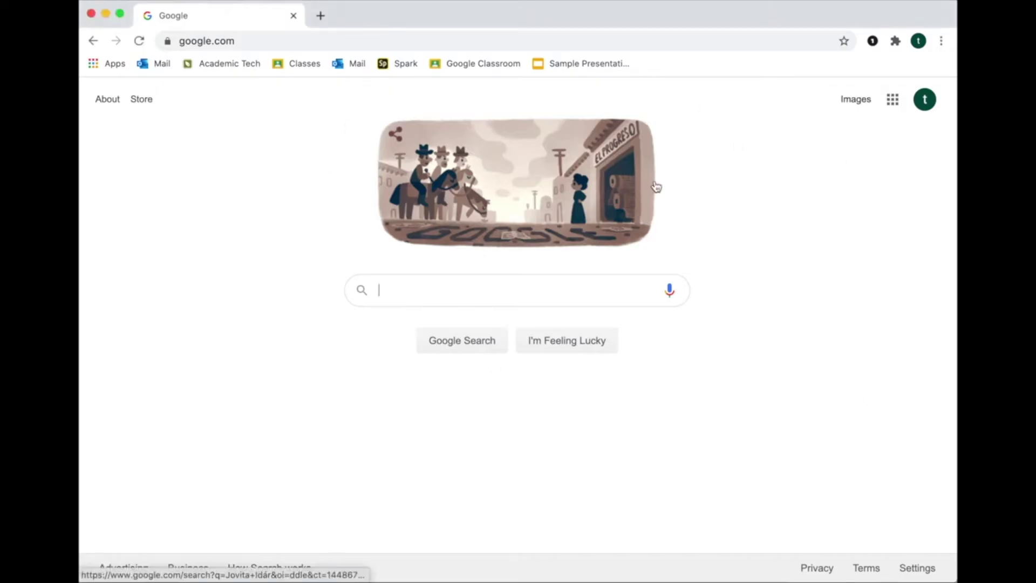
{"action": "left_click", "coordinate": [536, 282]}
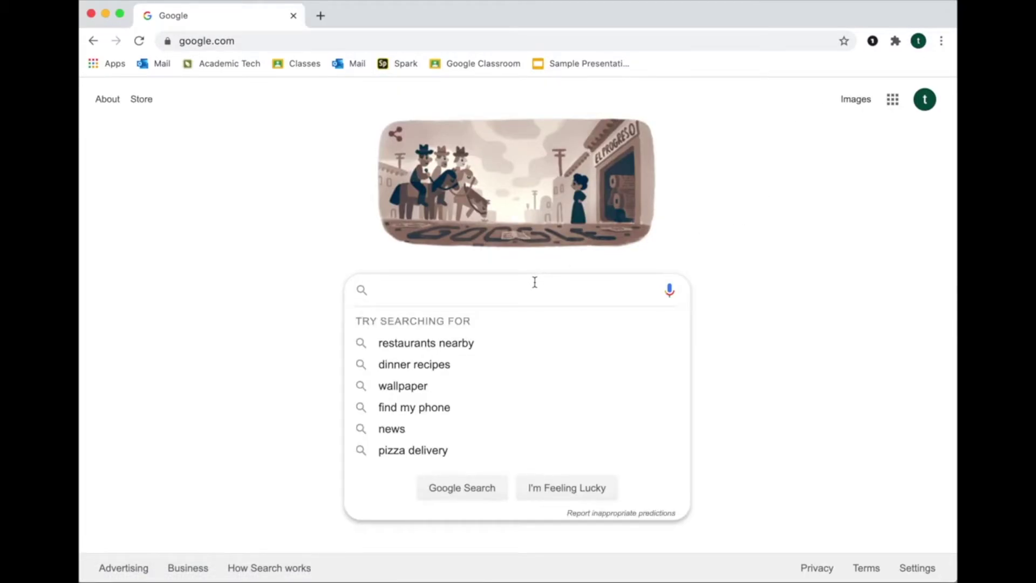
{"action": "type", "text": "chrome"}
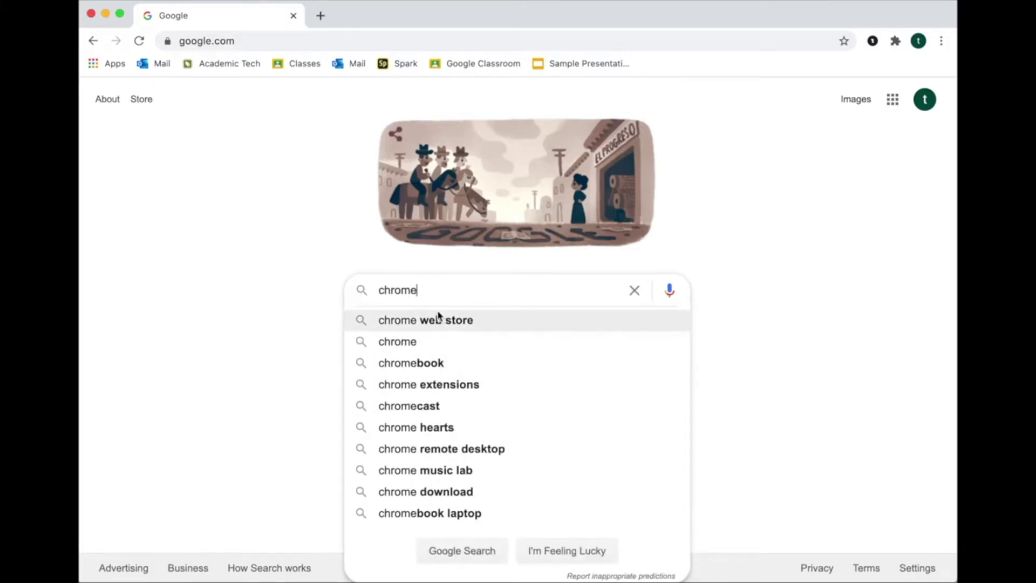
{"action": "left_click", "coordinate": [439, 319]}
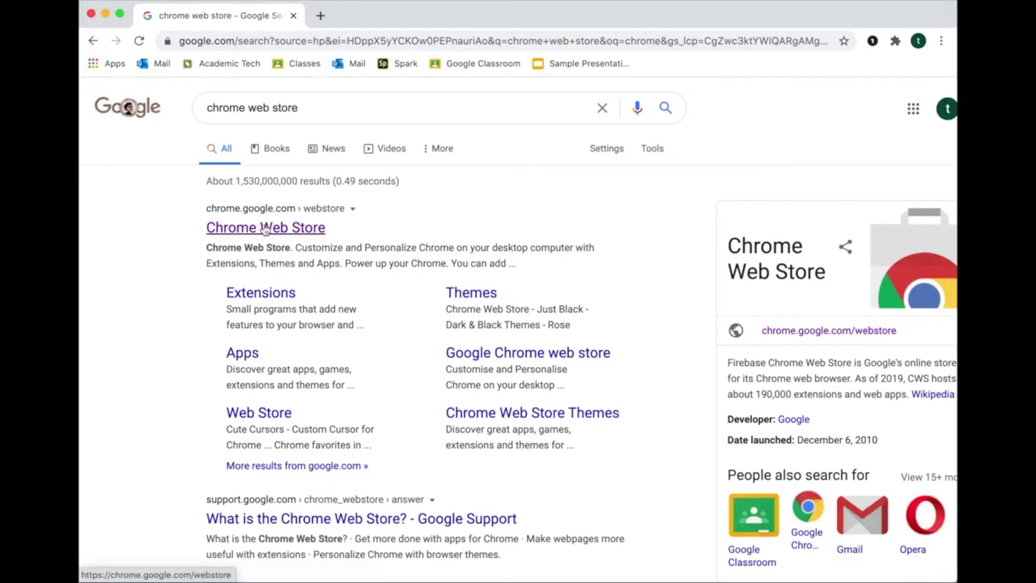
{"action": "left_click", "coordinate": [258, 229]}
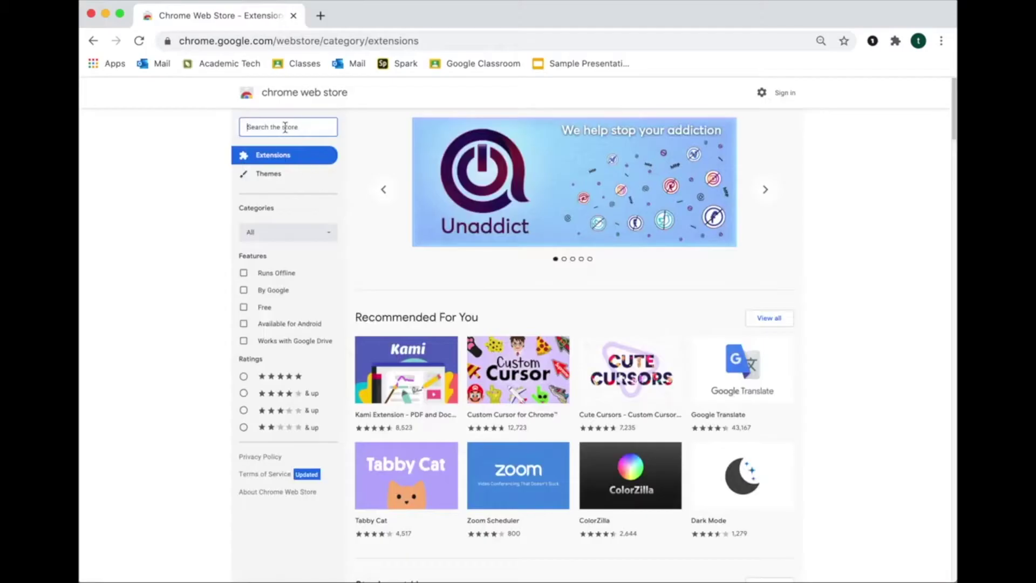
{"action": "type", "text": "screenc"}
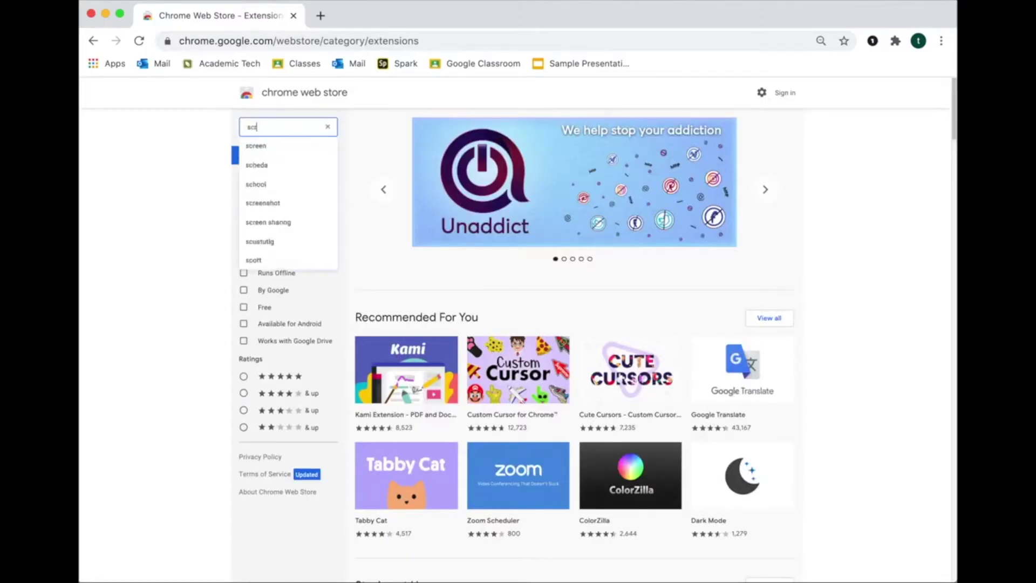
{"action": "type", "text": "astify"}
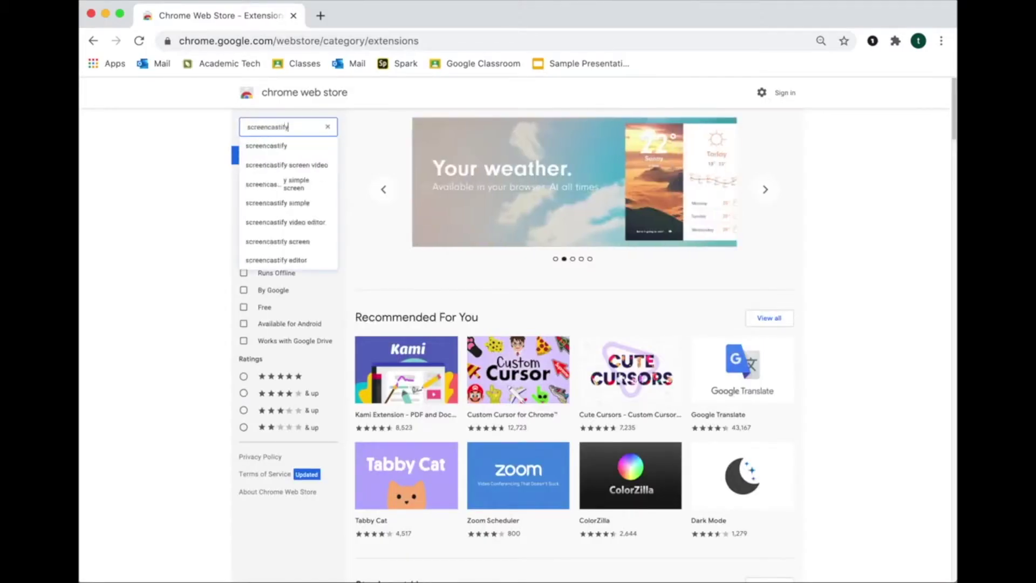
{"action": "key", "text": "Return"}
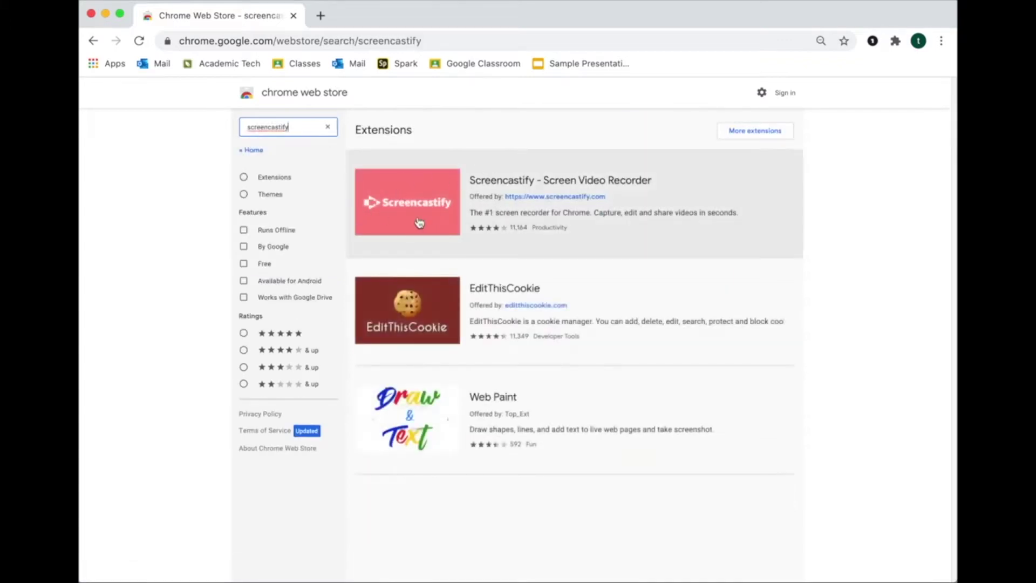
- Add Screencastify - Screen Video Recorder to Chrome from its store page and dismiss the added notice
{"action": "left_click", "coordinate": [423, 218]}
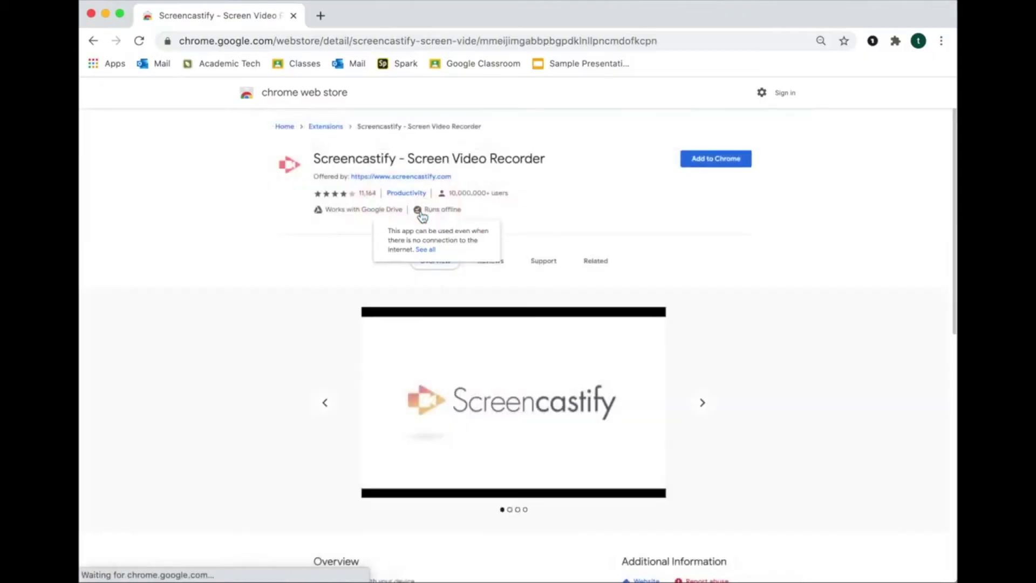
{"action": "scroll", "coordinate": [300, 322], "scroll_direction": "down", "scroll_amount": 5}
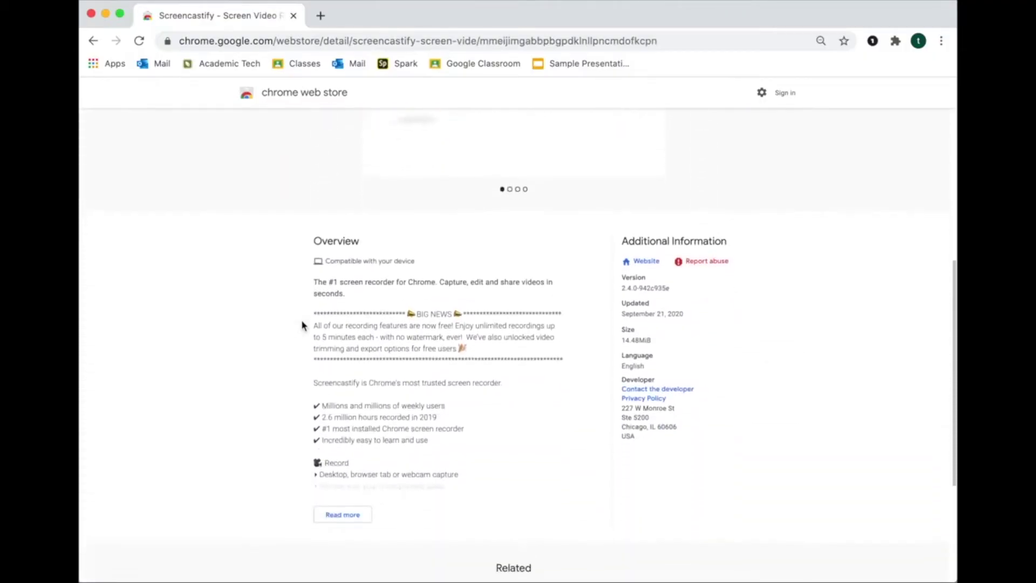
{"action": "scroll", "coordinate": [301, 324], "scroll_direction": "up", "scroll_amount": 10}
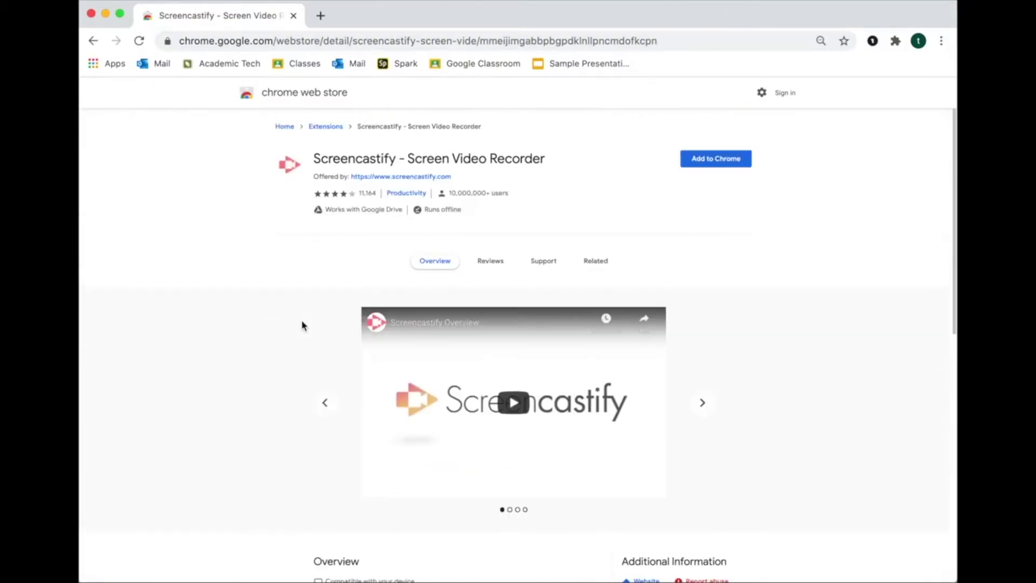
{"action": "left_click", "coordinate": [728, 165]}
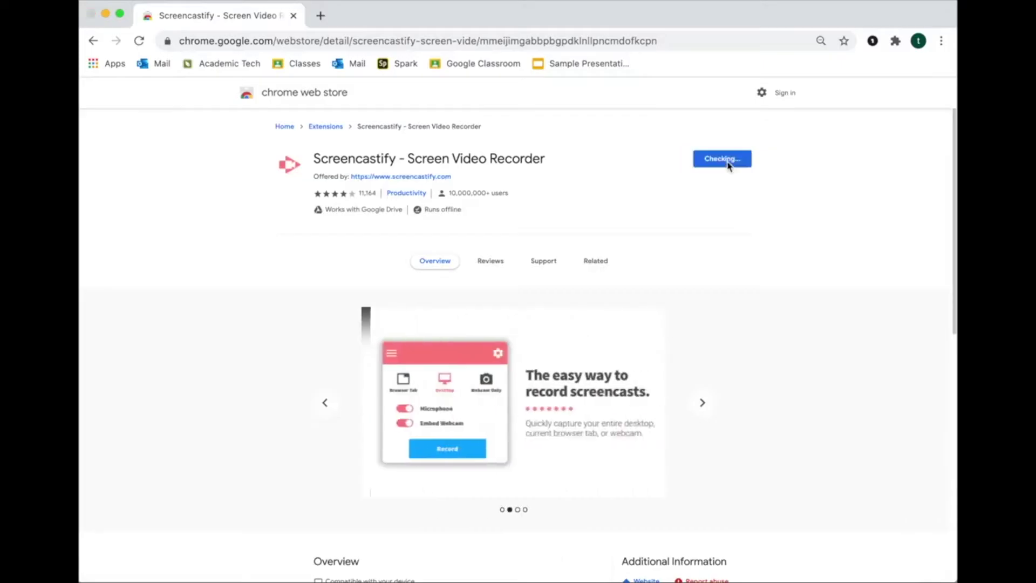
{"action": "left_click", "coordinate": [615, 187]}
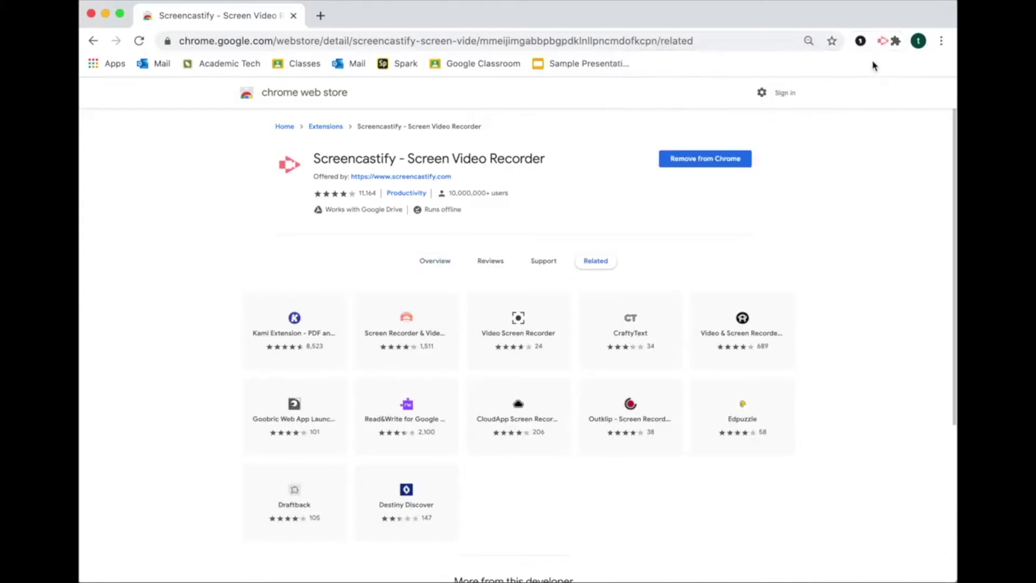
{"action": "left_click", "coordinate": [871, 62]}
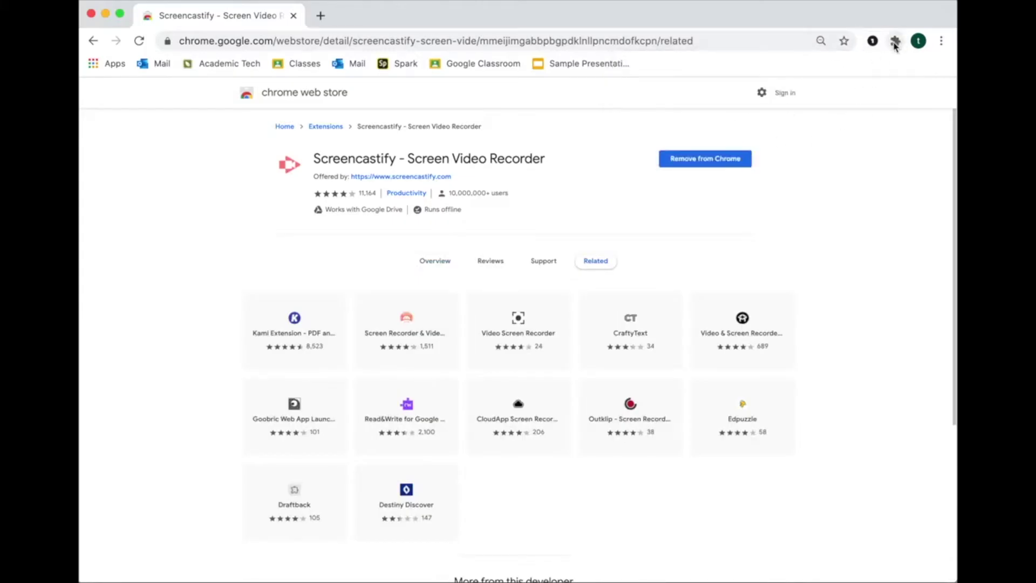
- Pin Screencastify to the Chrome toolbar from the Extensions menu
{"action": "left_click", "coordinate": [895, 43]}
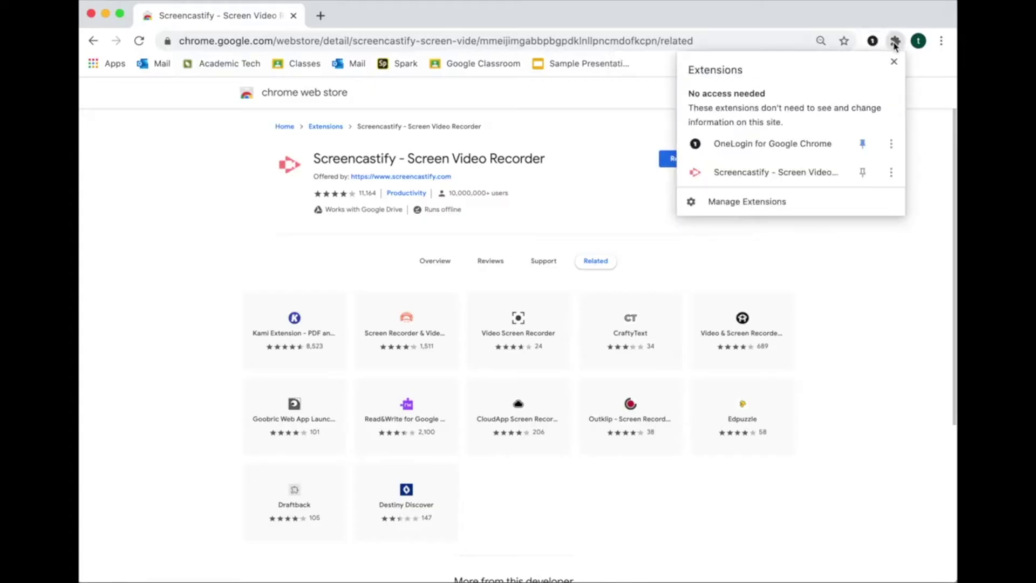
{"action": "left_click", "coordinate": [862, 172]}
{"action": "left_click", "coordinate": [863, 173]}
{"action": "left_click", "coordinate": [863, 173]}
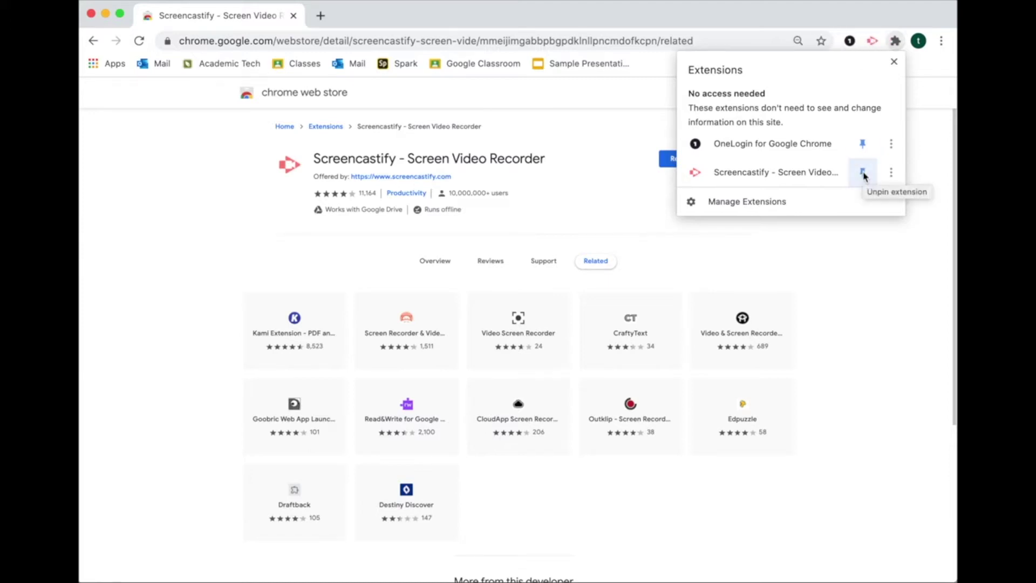
{"action": "left_click", "coordinate": [863, 173]}
{"action": "left_click", "coordinate": [863, 173]}
{"action": "left_click", "coordinate": [898, 42]}
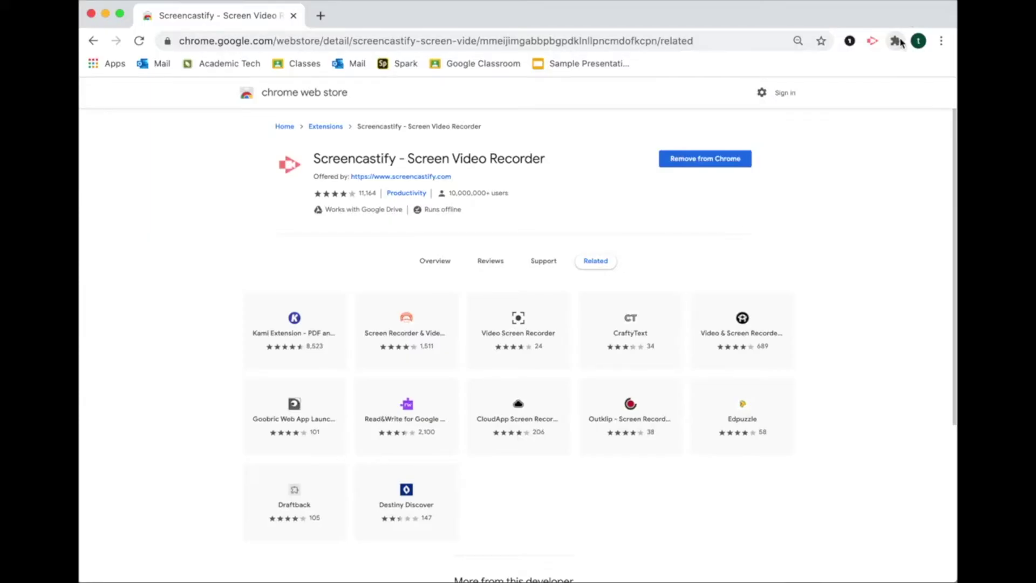
- Launch Screencastify and grant its camera, microphone and drawing permissions during setup
{"action": "left_click", "coordinate": [873, 42]}
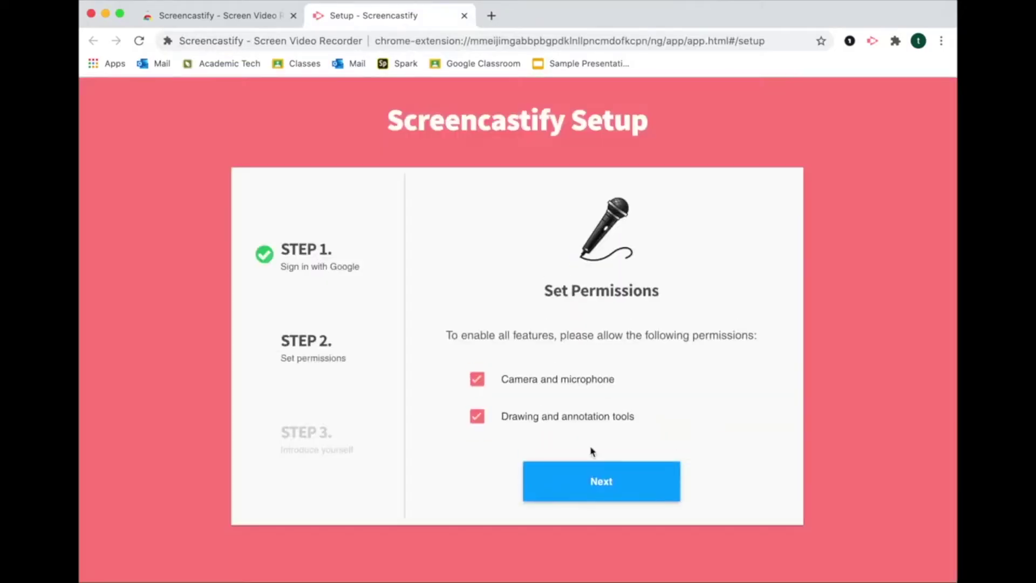
{"action": "left_click", "coordinate": [587, 483]}
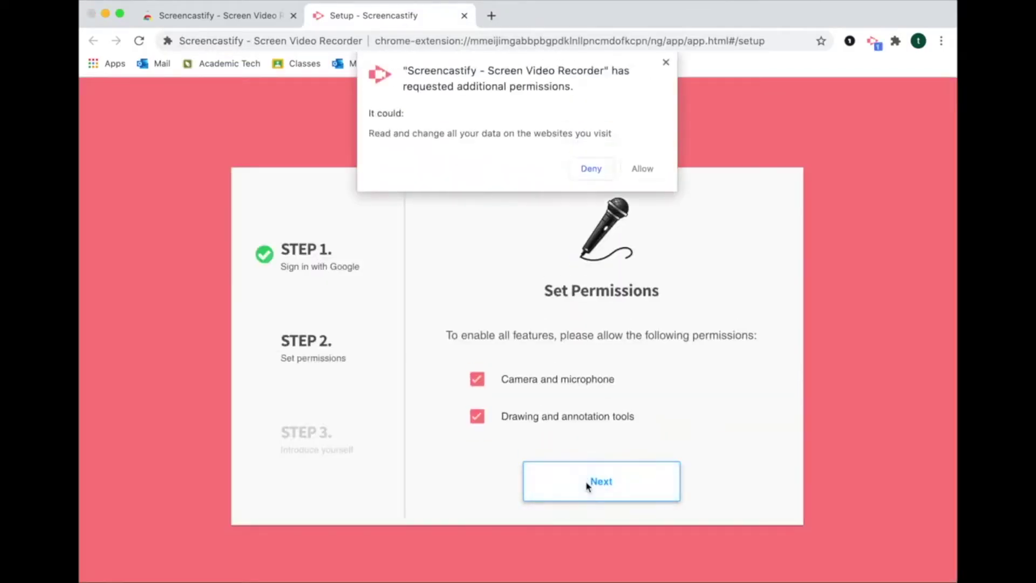
{"action": "left_click", "coordinate": [643, 171]}
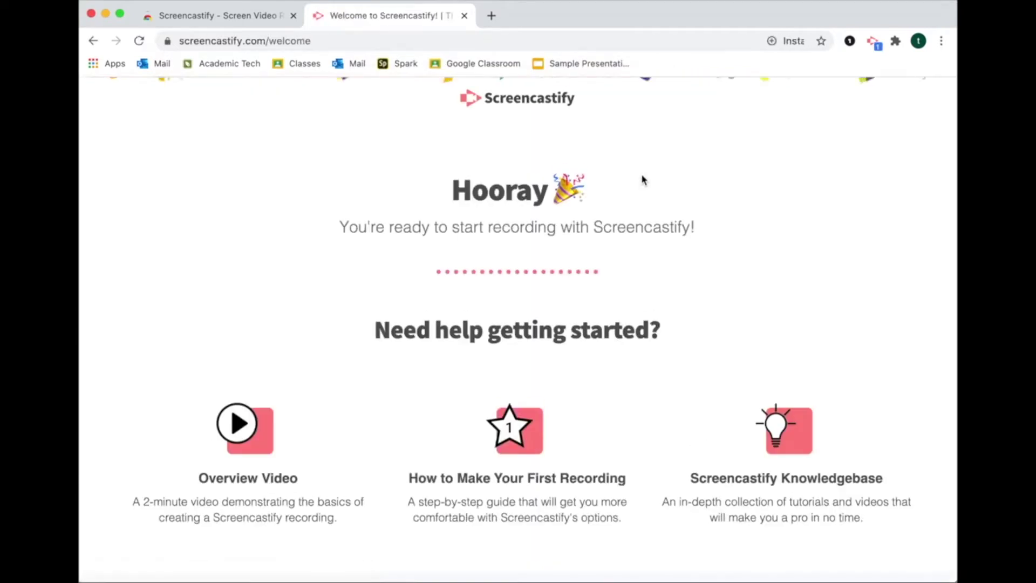
{"action": "left_click", "coordinate": [874, 43]}
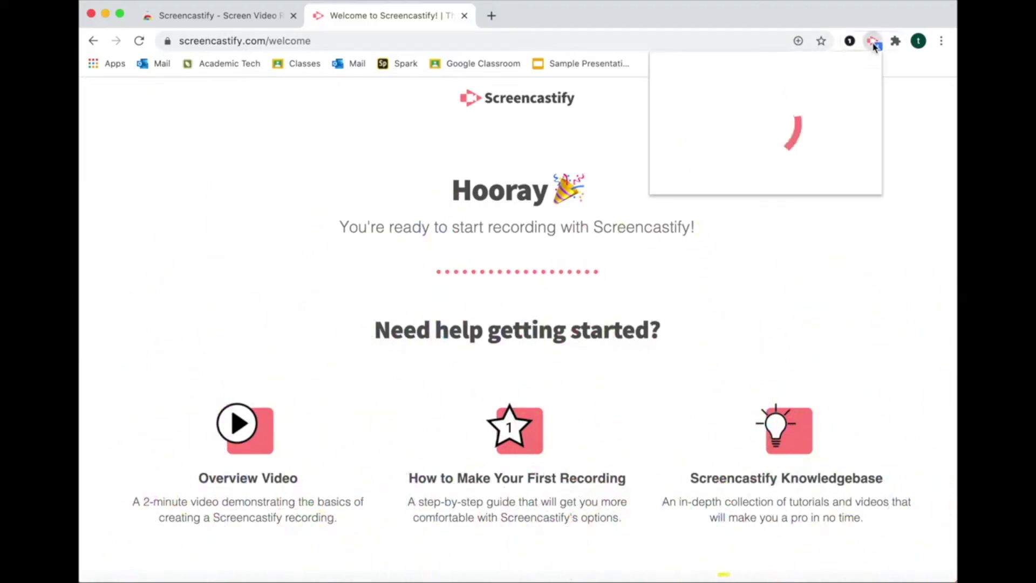
- Close the Screencastify panel, then unpin and re-pin Screencastify in the Extensions menu
{"action": "left_click", "coordinate": [875, 44]}
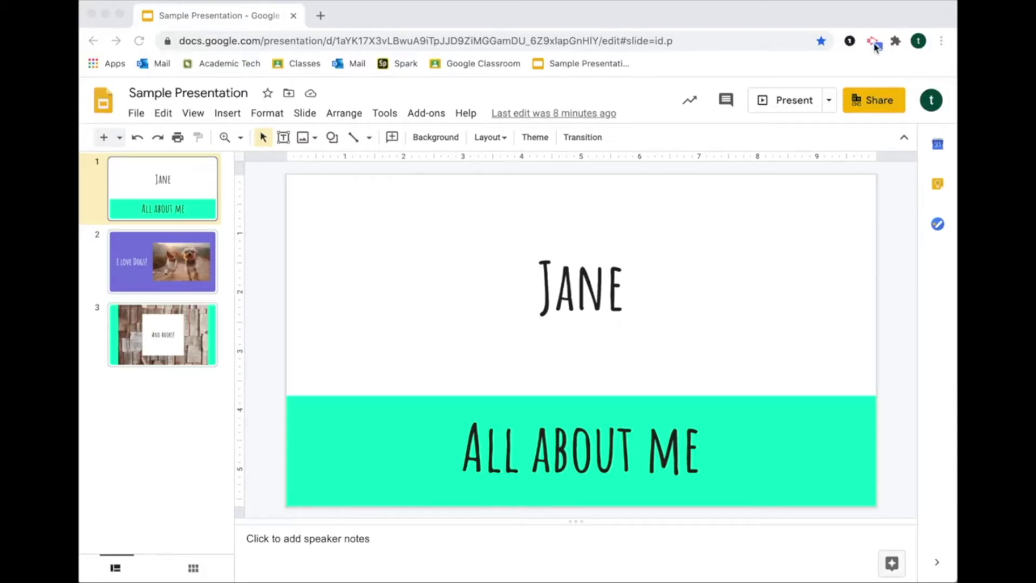
{"action": "left_click", "coordinate": [897, 43]}
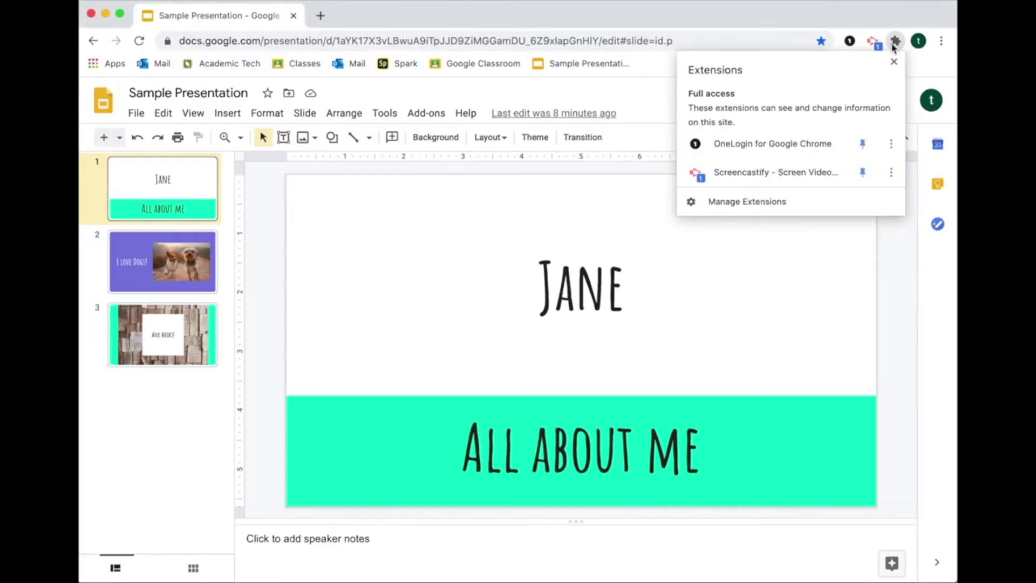
{"action": "left_click", "coordinate": [863, 173]}
{"action": "left_click", "coordinate": [863, 173]}
{"action": "left_click", "coordinate": [897, 43]}
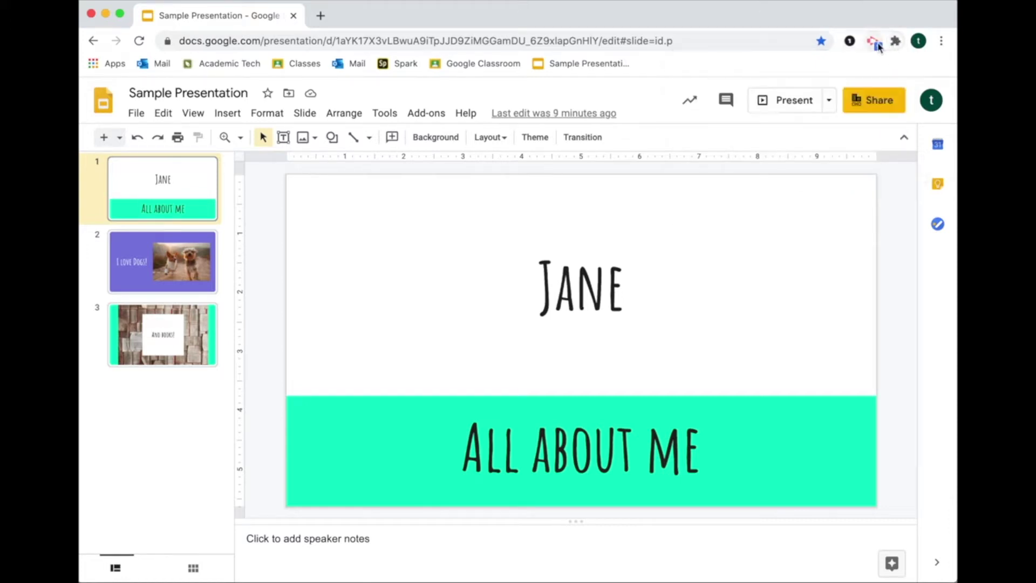
- Compare Browser Tab and Webcam Only recording modes, ending on Desktop
{"action": "left_click", "coordinate": [873, 42]}
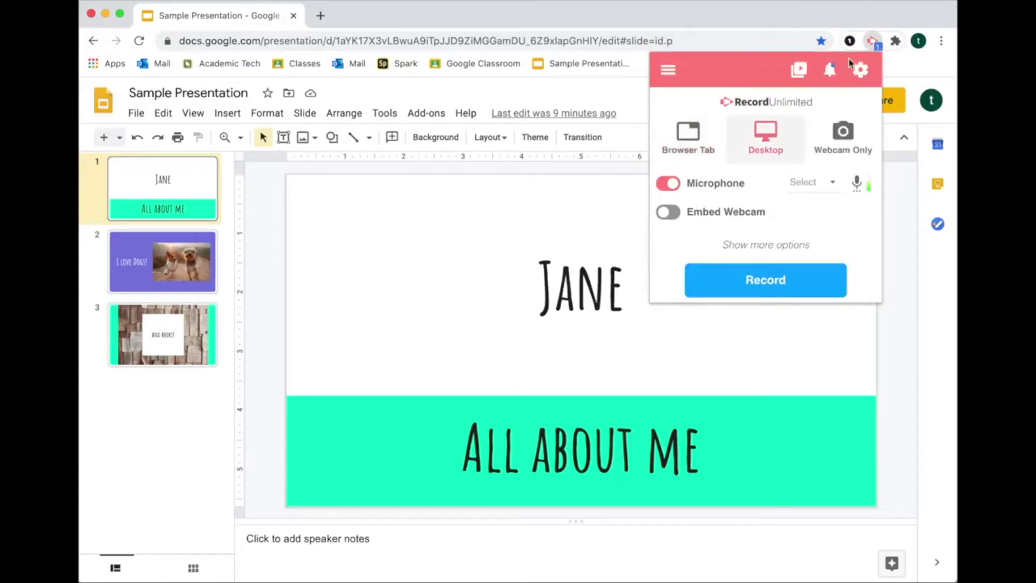
{"action": "left_click", "coordinate": [760, 245]}
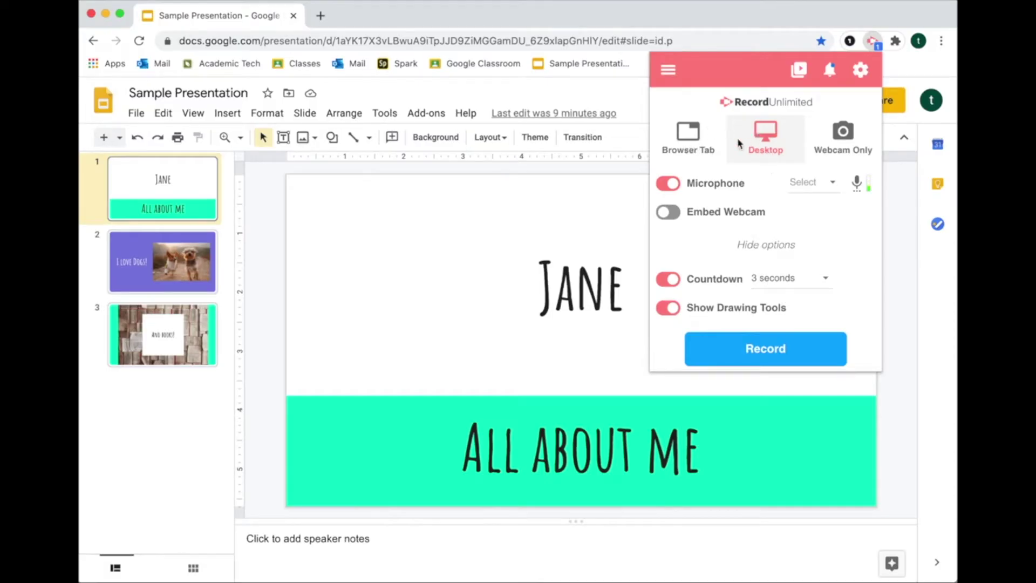
{"action": "left_click", "coordinate": [702, 141]}
{"action": "left_click", "coordinate": [765, 138]}
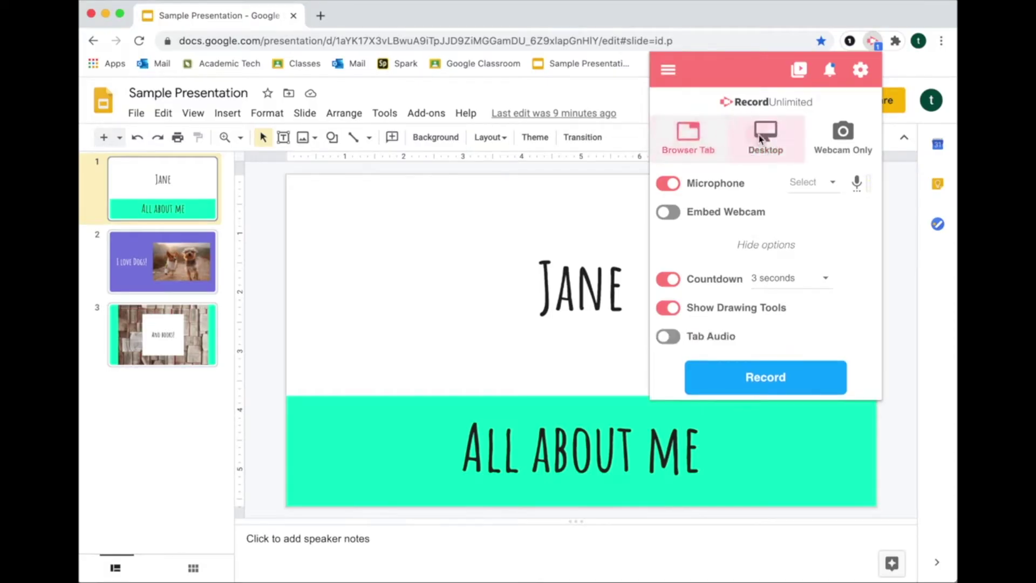
{"action": "left_click", "coordinate": [842, 136]}
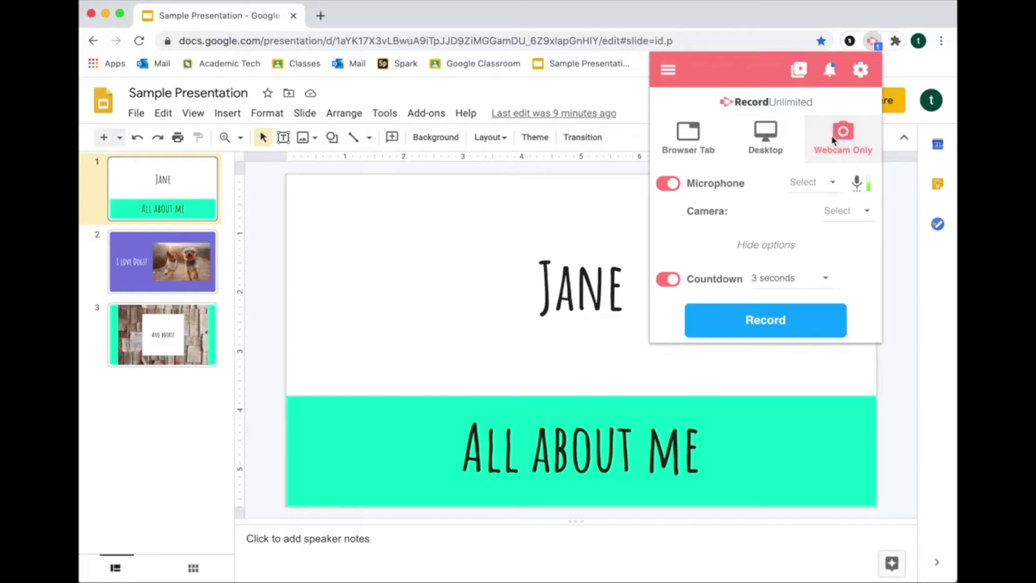
{"action": "left_click", "coordinate": [766, 138]}
{"action": "left_click", "coordinate": [694, 140]}
{"action": "left_click", "coordinate": [767, 141]}
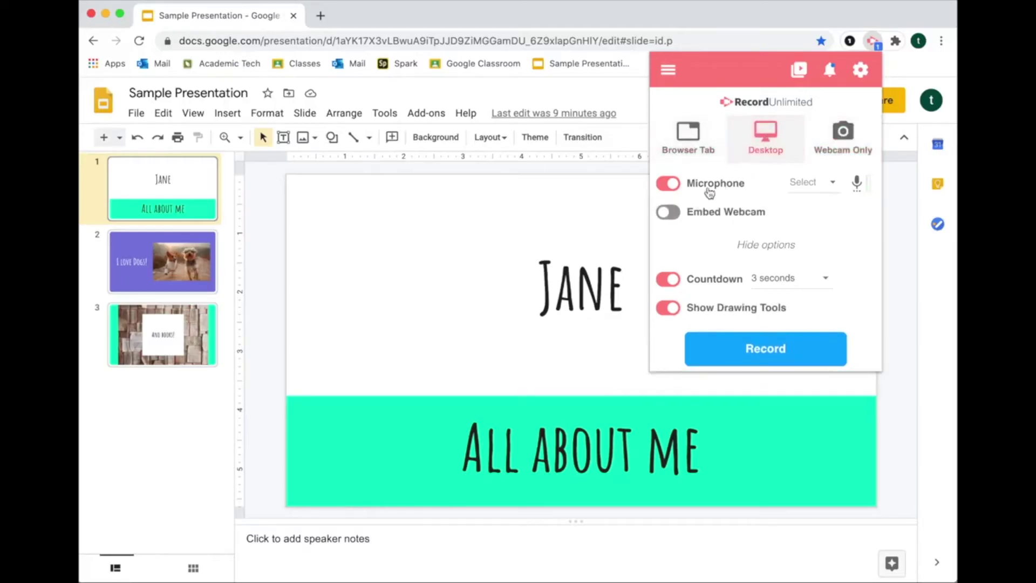
{"action": "left_click", "coordinate": [842, 129]}
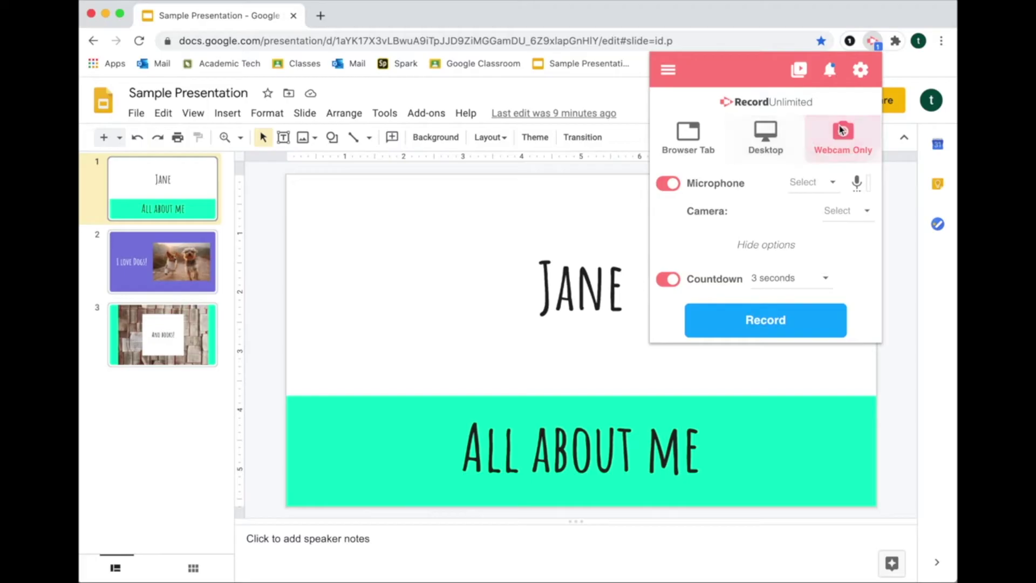
{"action": "left_click", "coordinate": [771, 128]}
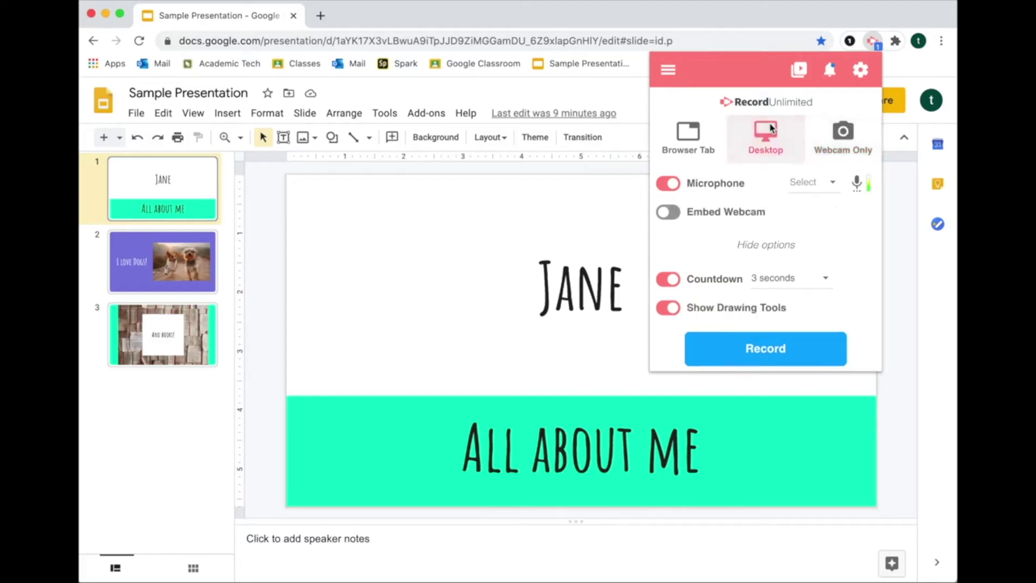
- Keep the microphone on, turn off Show Drawing Tools and leave Countdown at 3 seconds
{"action": "left_click", "coordinate": [823, 183]}
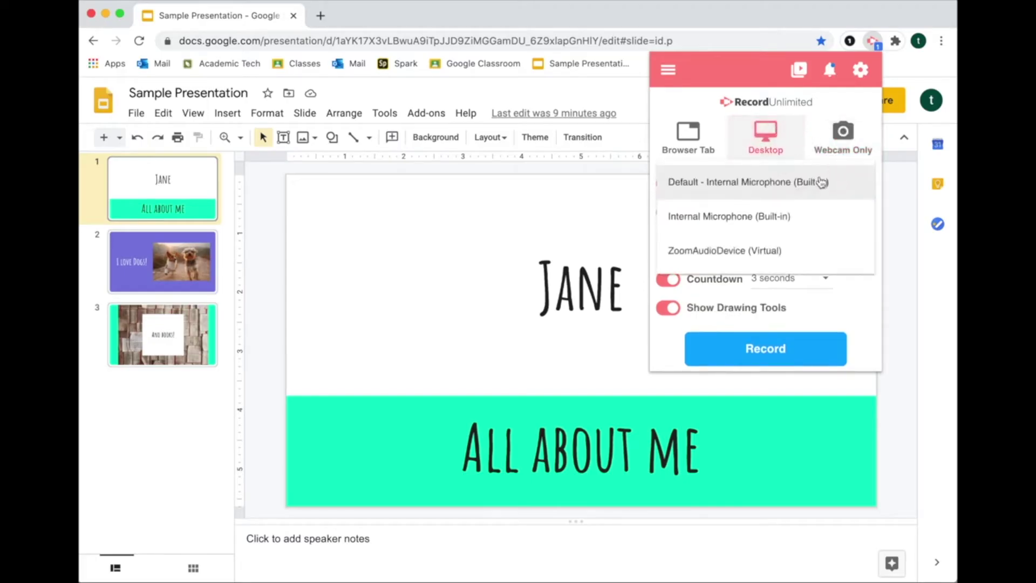
{"action": "left_click", "coordinate": [789, 139]}
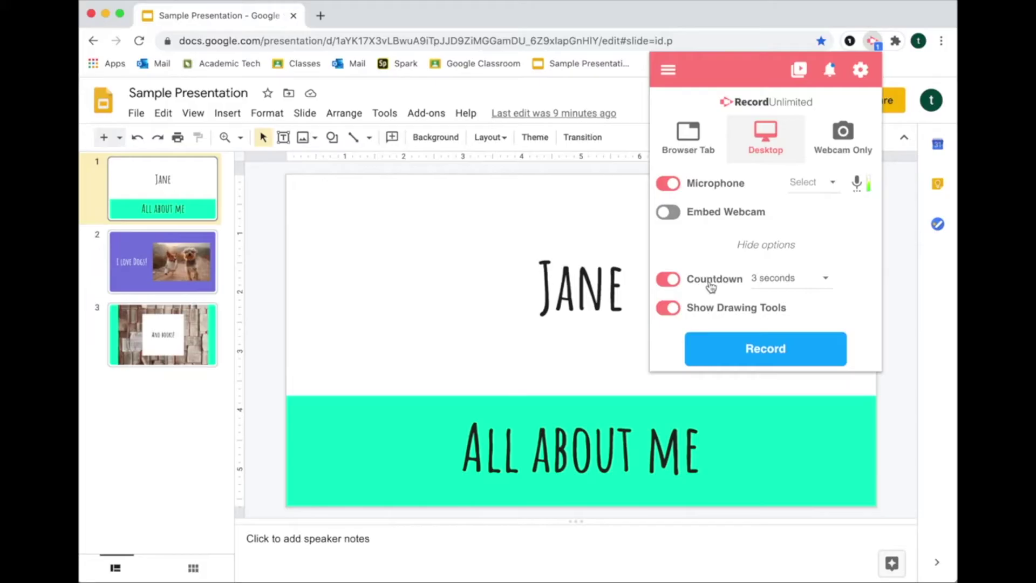
{"action": "left_click", "coordinate": [669, 311]}
{"action": "left_click", "coordinate": [766, 246]}
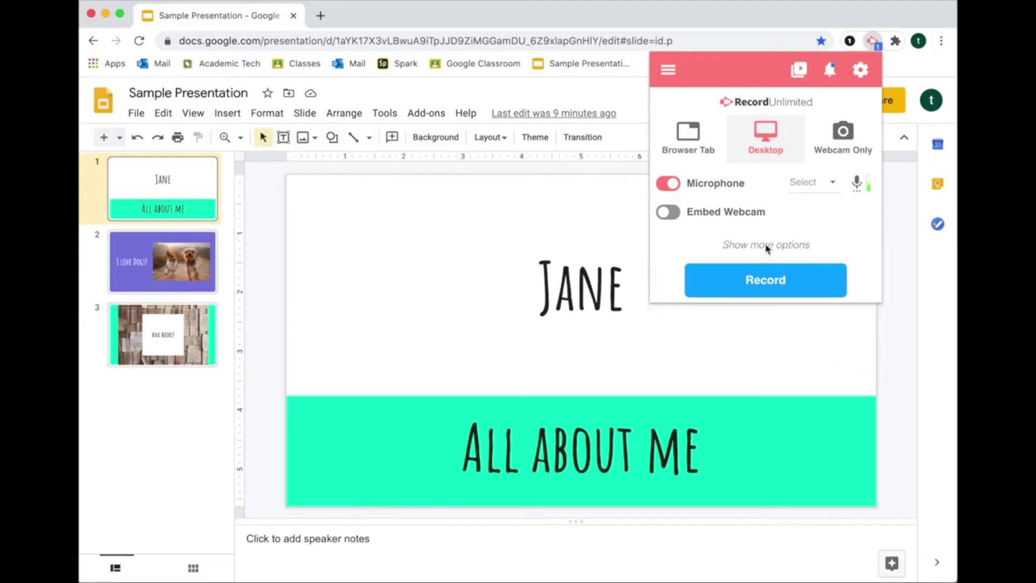
{"action": "left_click", "coordinate": [767, 246]}
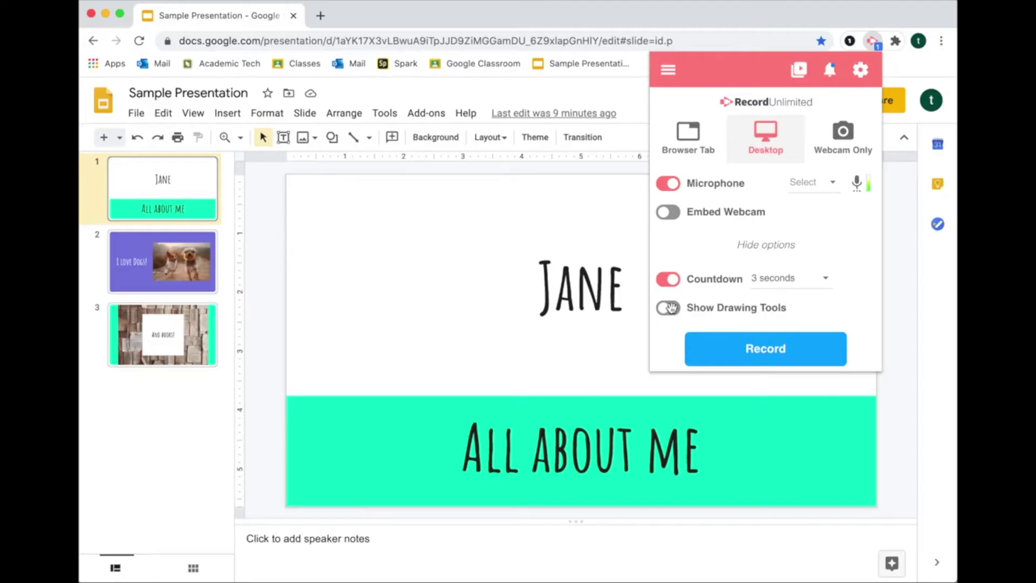
{"action": "left_click", "coordinate": [821, 280]}
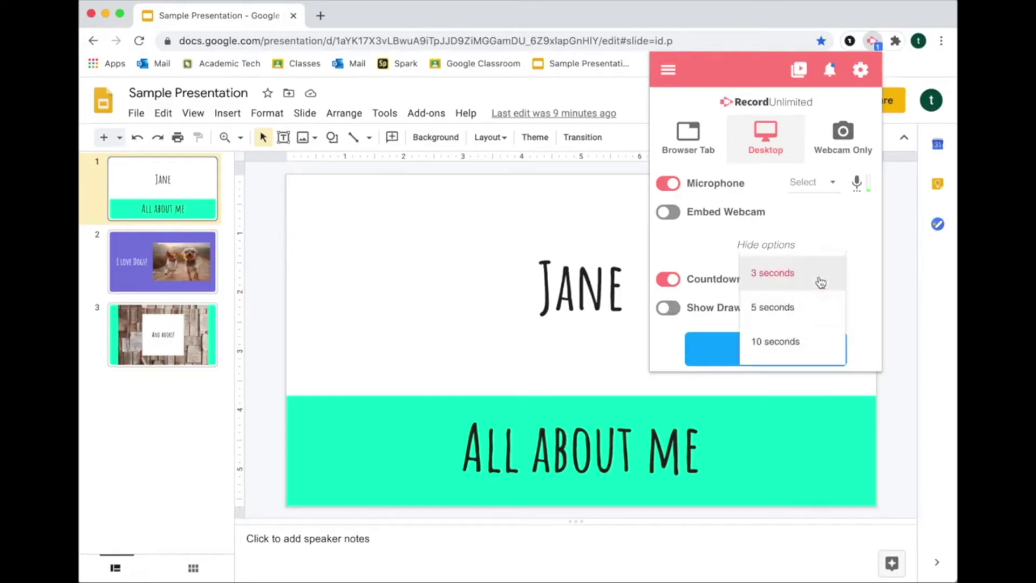
{"action": "left_click", "coordinate": [833, 227]}
- Hide the extra options, choose Browser Tab capture and switch on Embed Webcam
{"action": "left_click", "coordinate": [772, 246]}
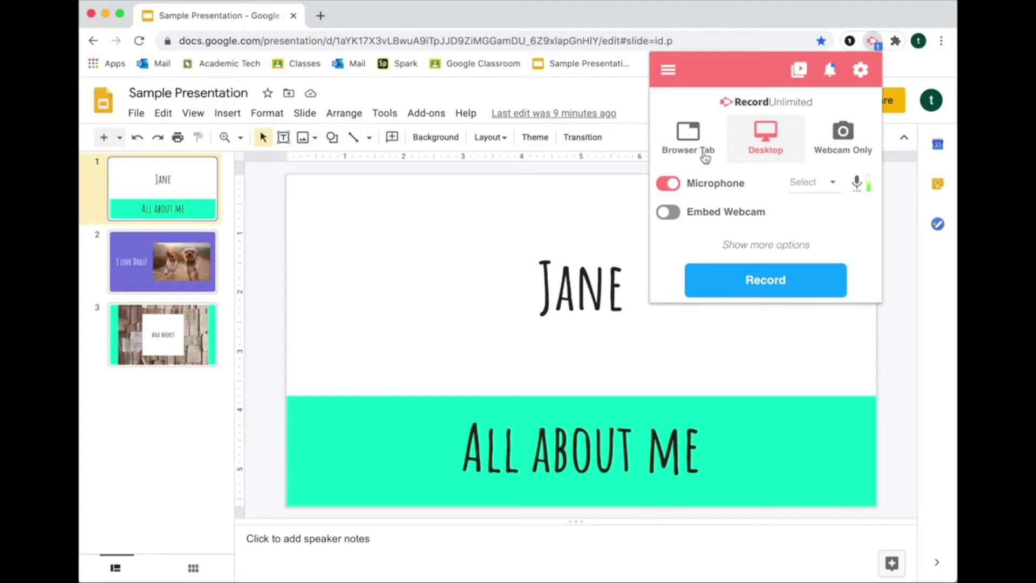
{"action": "left_click", "coordinate": [690, 141]}
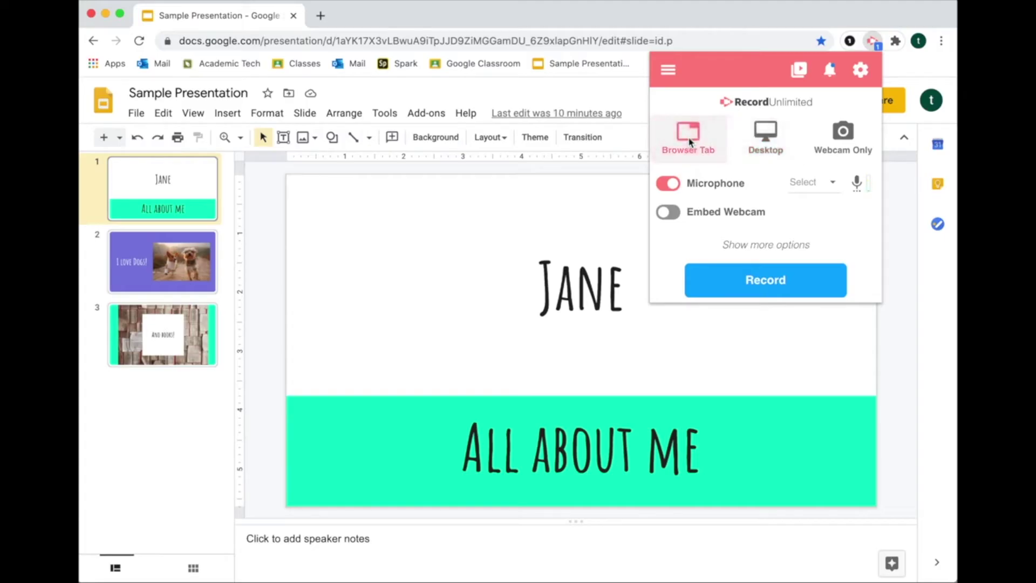
{"action": "left_click", "coordinate": [672, 212]}
- Start recording and present the deck in Presenter view, moving the notes window aside
{"action": "left_click", "coordinate": [754, 285]}
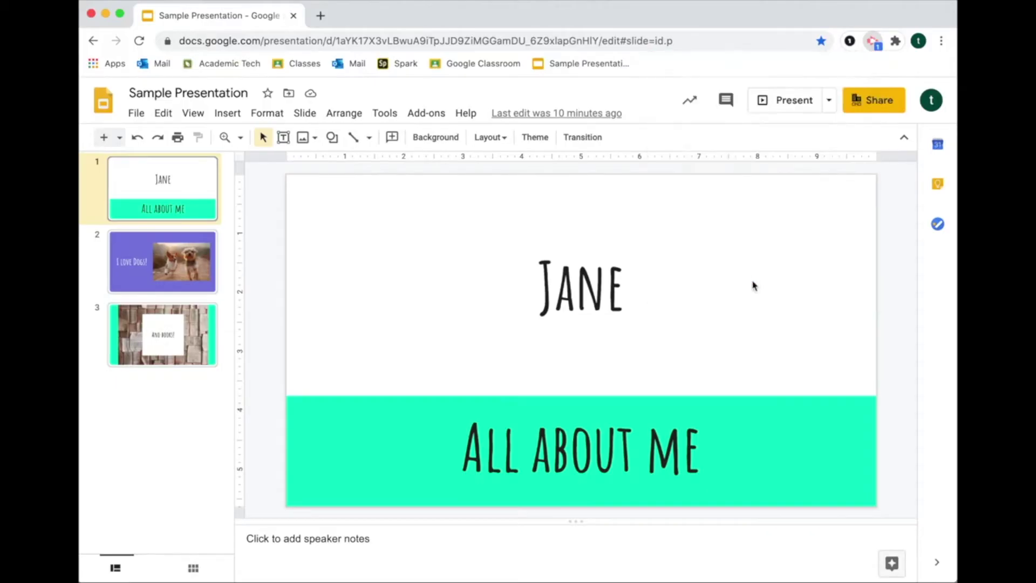
{"action": "left_click", "coordinate": [830, 101]}
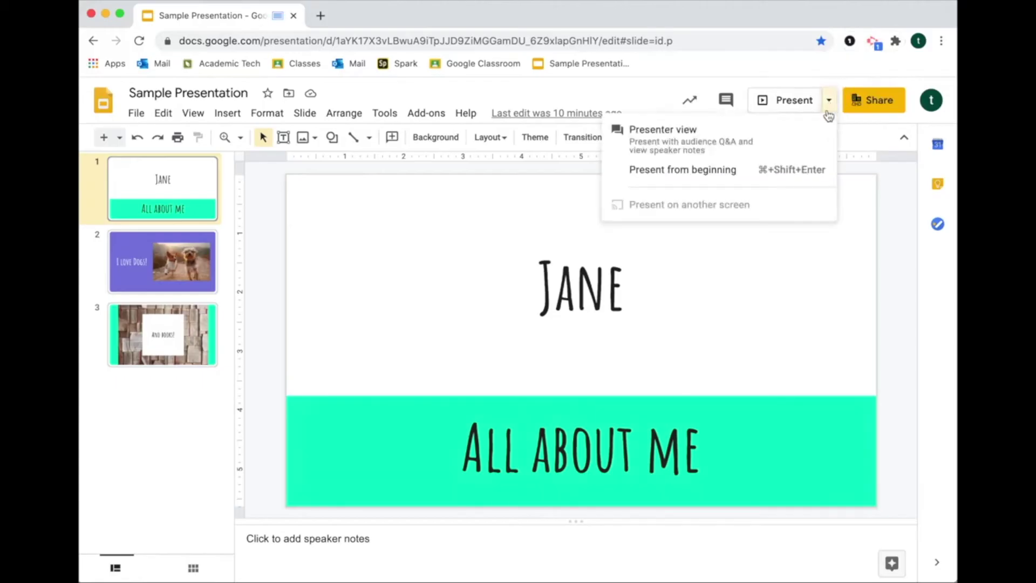
{"action": "left_click", "coordinate": [810, 146]}
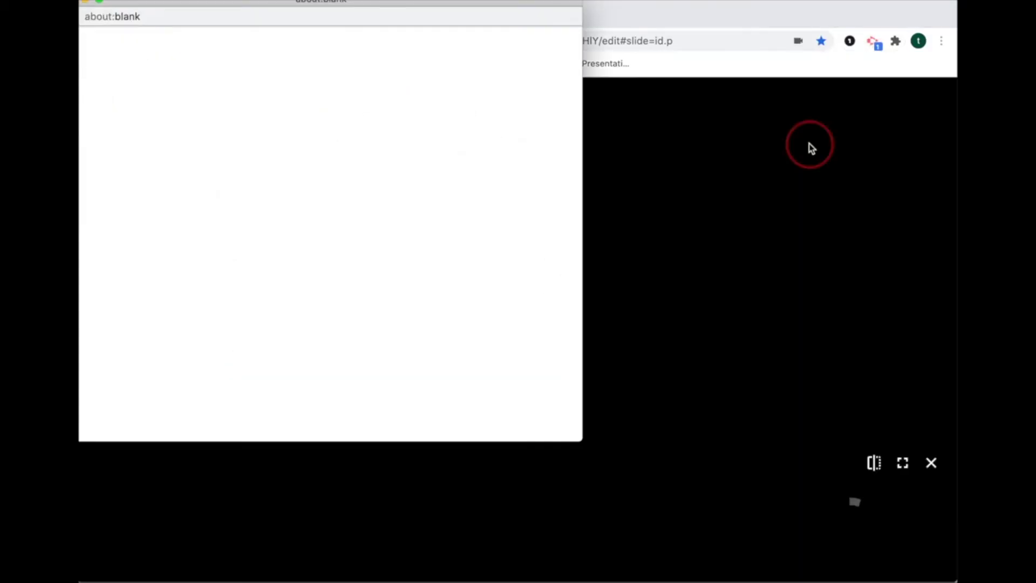
{"action": "left_click_drag", "start_coordinate": [506, 5], "coordinate": [1035, 582]}
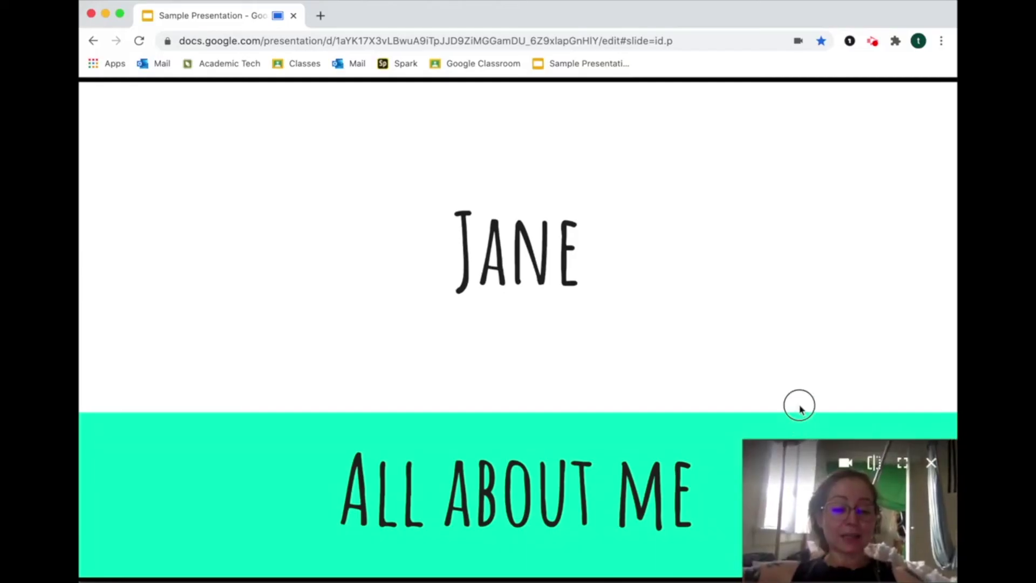
- Move the webcam inset top-left, advance to 'I love Dogs!' and 'And books!', then stop recording
{"action": "mouse_move", "coordinate": [785, 494]}
{"action": "left_click_drag", "start_coordinate": [784, 494], "coordinate": [145, 148]}
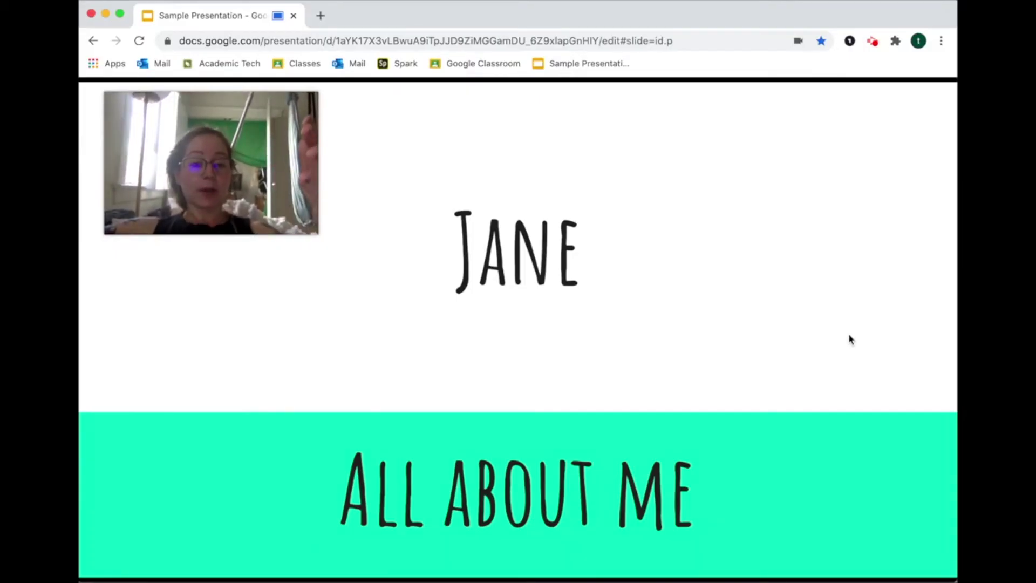
{"action": "left_click", "coordinate": [835, 465]}
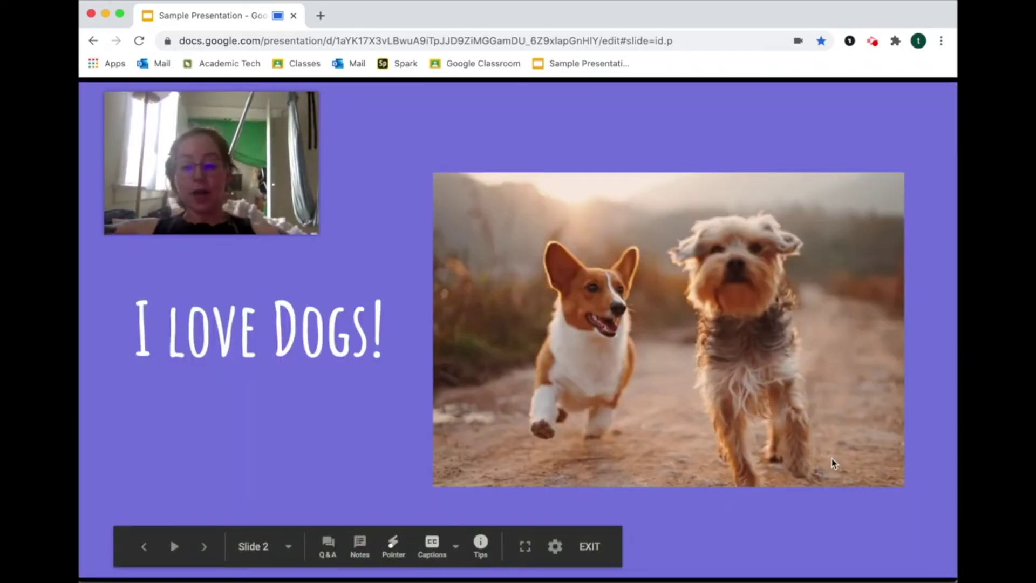
{"action": "left_click", "coordinate": [833, 462]}
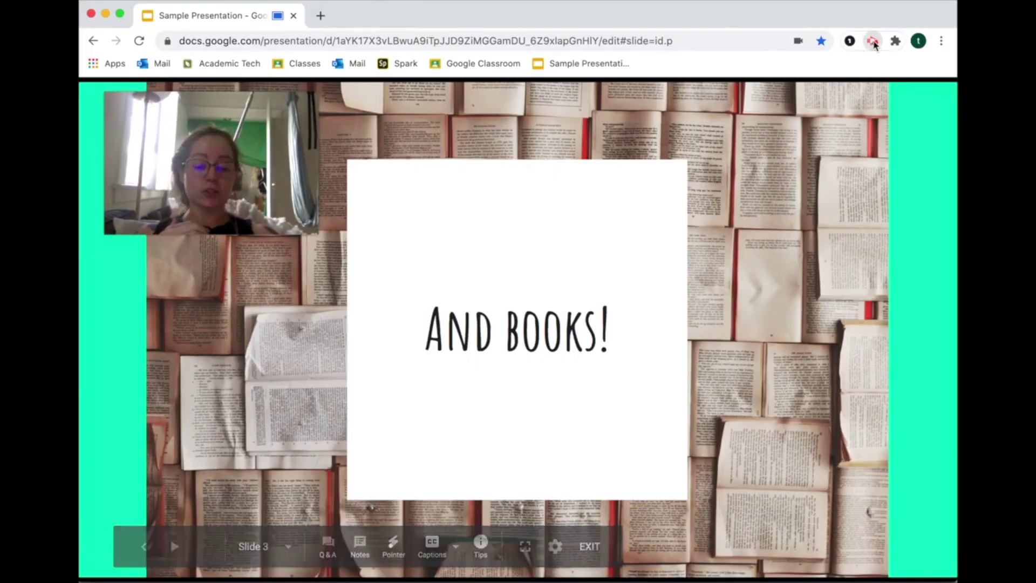
{"action": "left_click", "coordinate": [873, 42]}
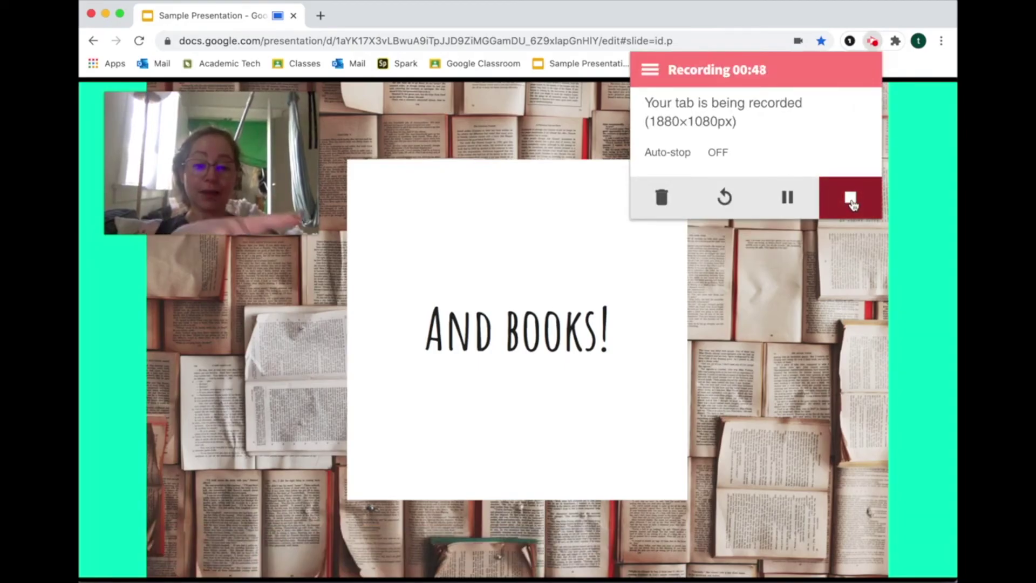
{"action": "left_click", "coordinate": [852, 200]}
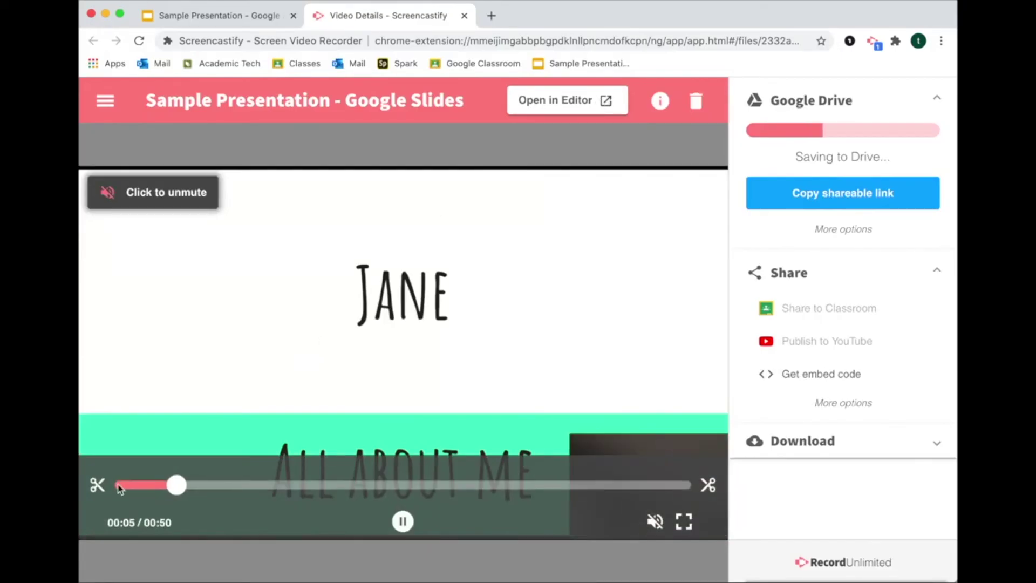
- Drag both trim handles inward to cut the start and end, then save and confirm the trim
{"action": "left_click", "coordinate": [98, 487]}
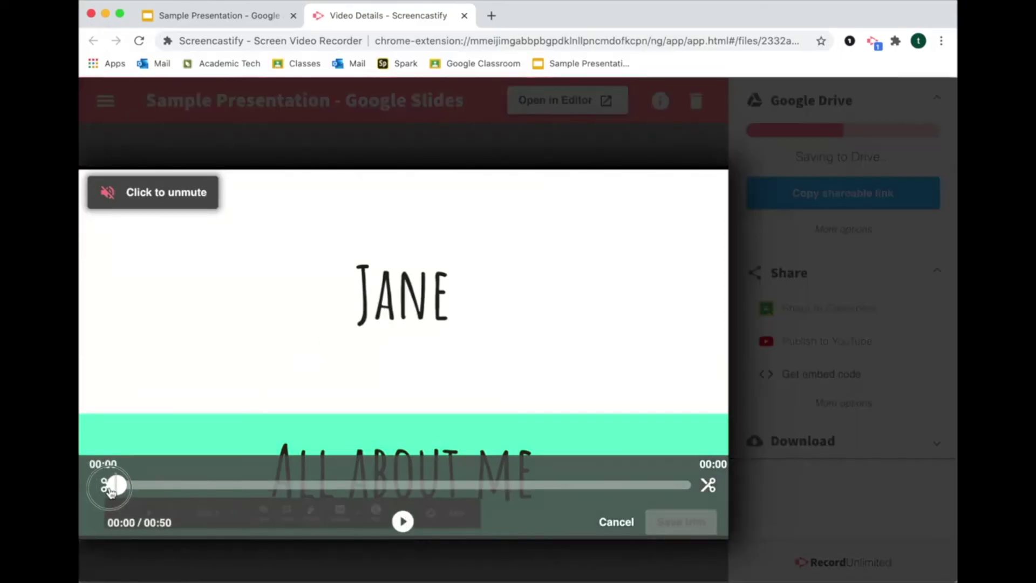
{"action": "left_click_drag", "start_coordinate": [115, 489], "coordinate": [119, 487]}
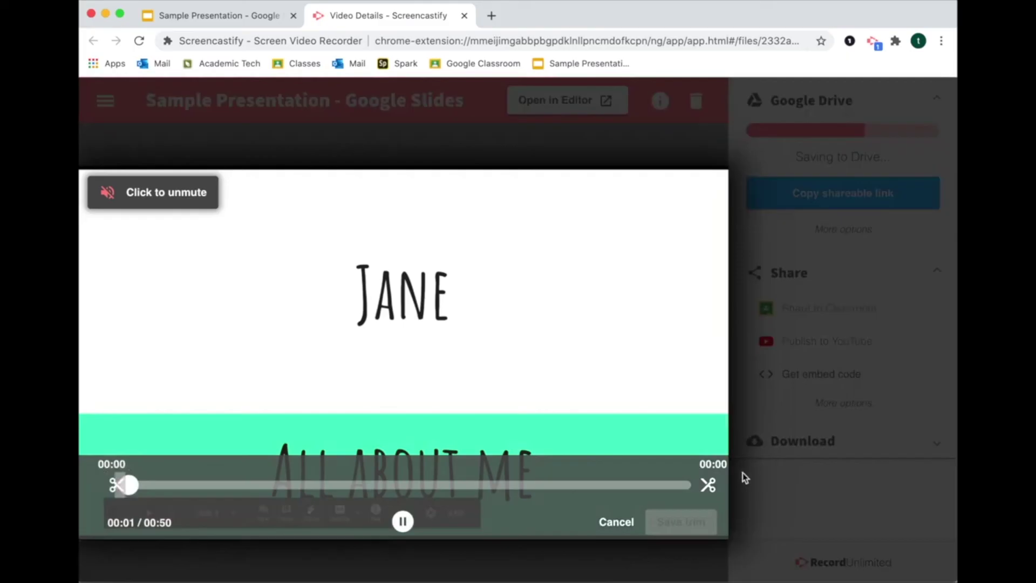
{"action": "left_click_drag", "start_coordinate": [709, 488], "coordinate": [692, 490]}
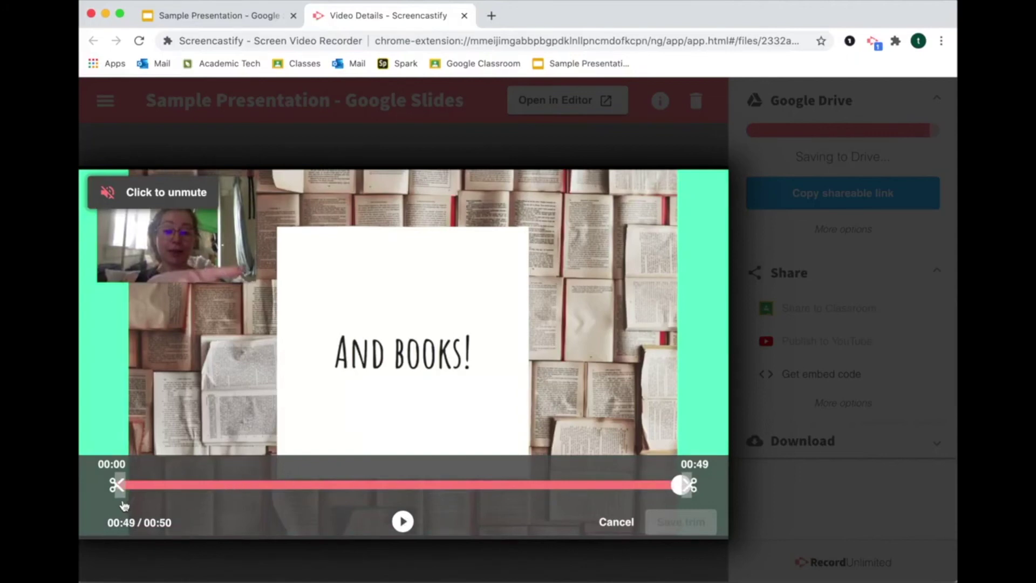
{"action": "left_click_drag", "start_coordinate": [118, 487], "coordinate": [134, 488]}
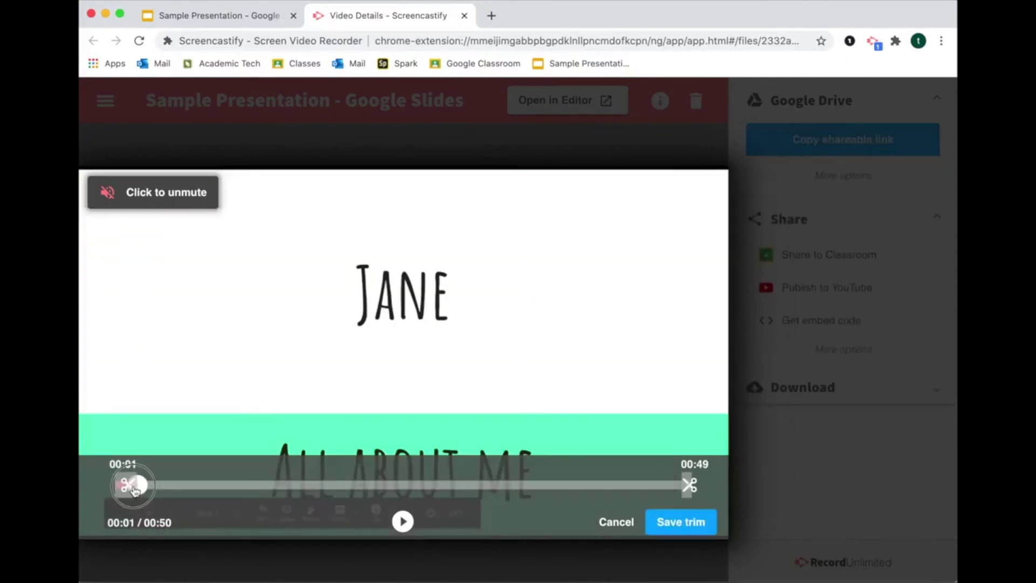
{"action": "left_click", "coordinate": [689, 525]}
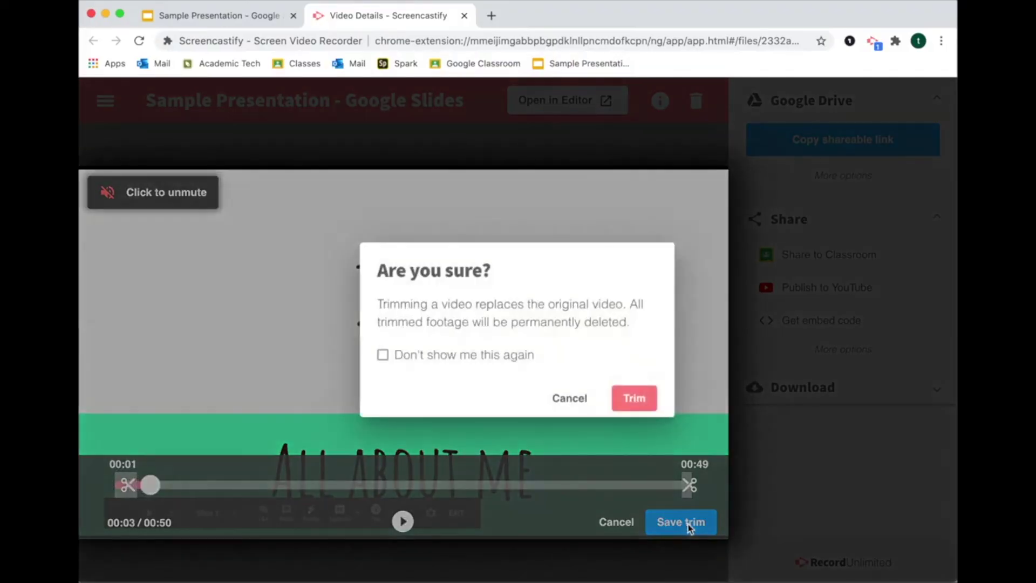
{"action": "left_click", "coordinate": [632, 399]}
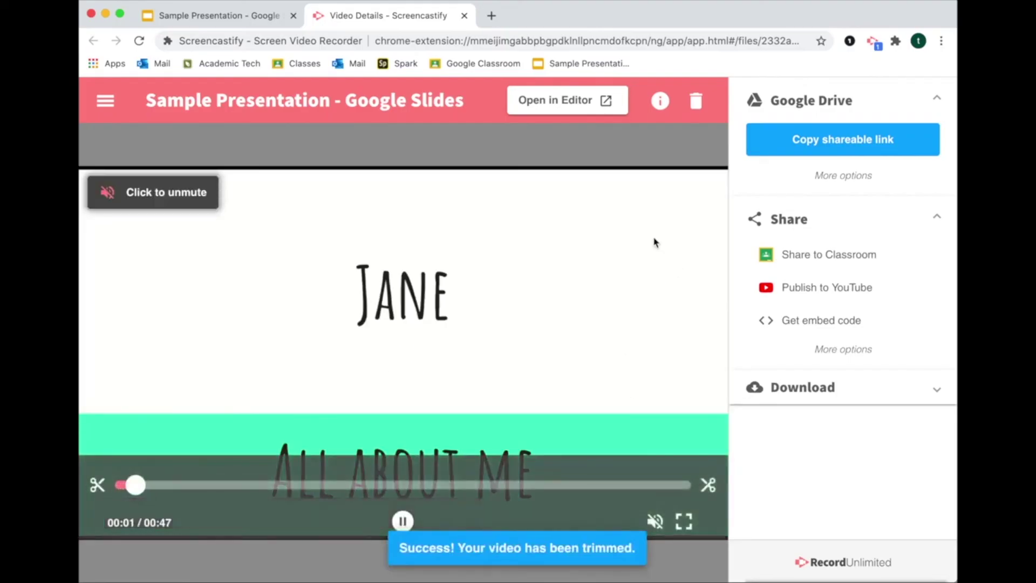
- Copy the video's Google Drive shareable link and expand Download to show MP4, audio-only and GIF options
{"action": "left_click", "coordinate": [846, 141]}
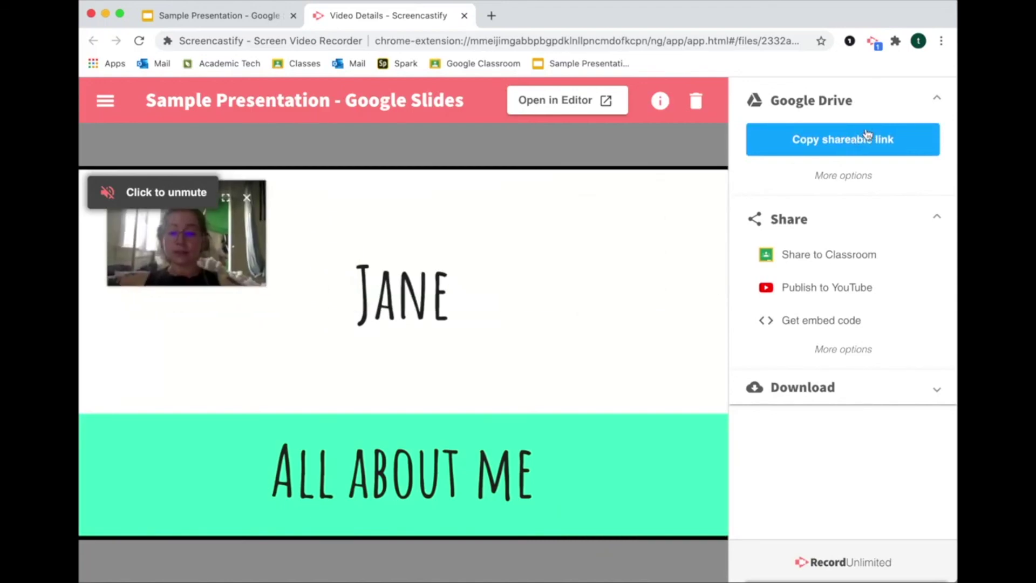
{"action": "left_click", "coordinate": [879, 390]}
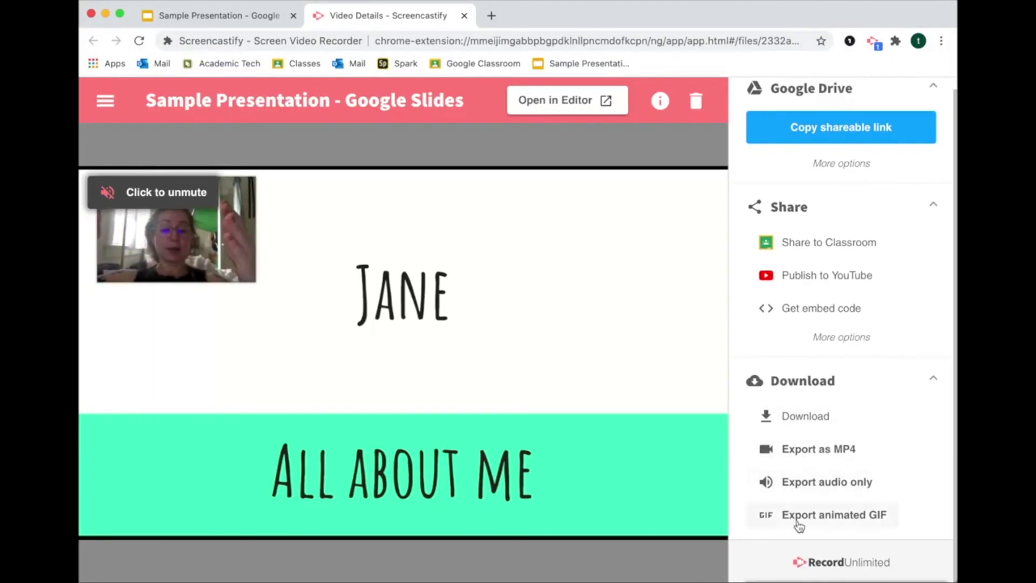
{"action": "scroll", "coordinate": [829, 135], "scroll_direction": "up", "scroll_amount": 1}
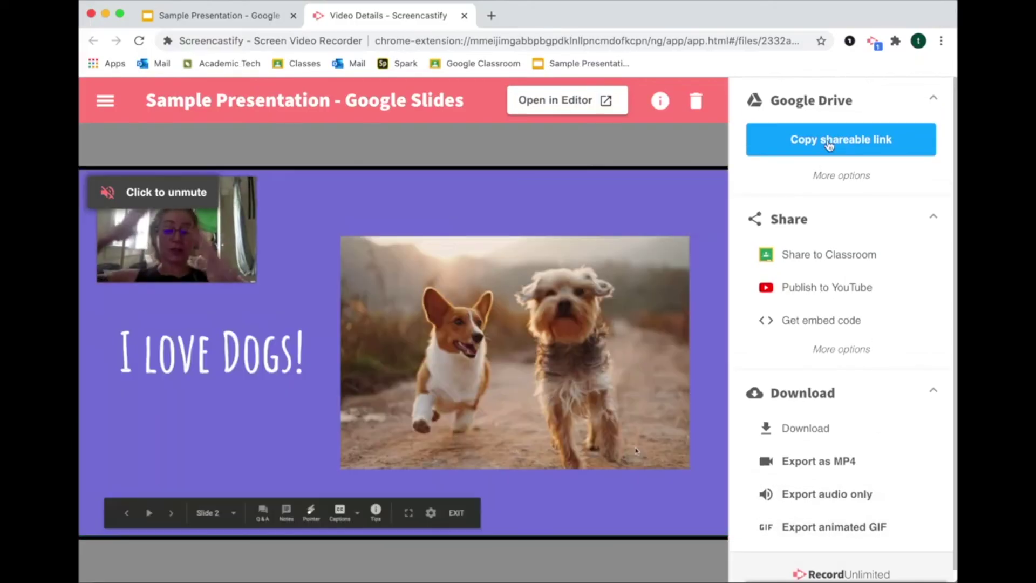